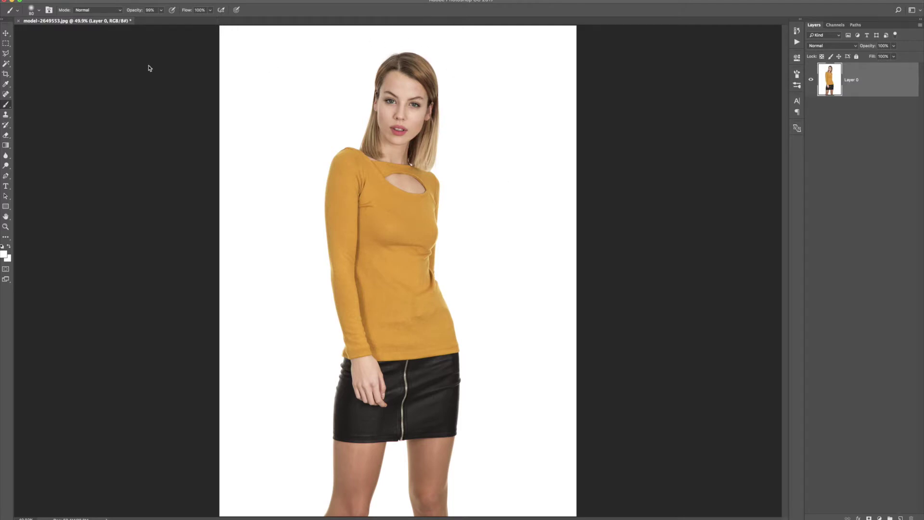
Step: Select the white background around the model with the Magic Wand, switching to Add to selection
left_click(7, 66)
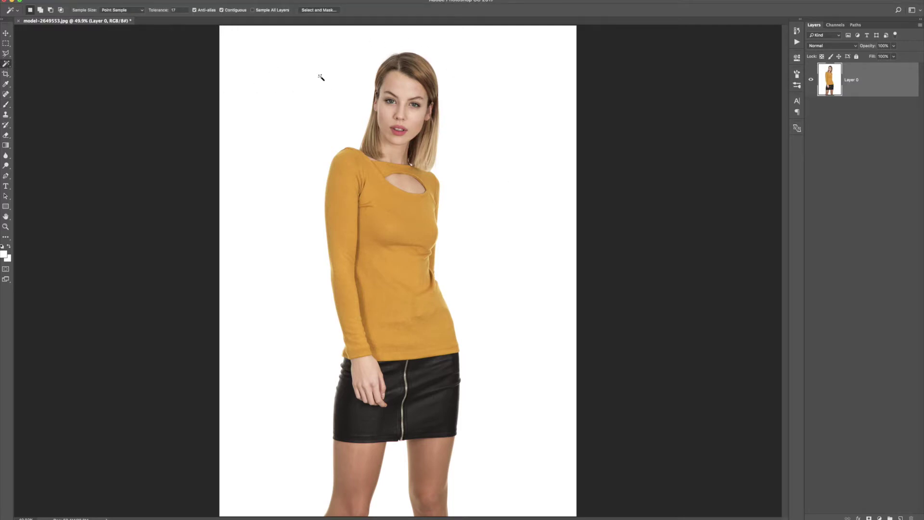
left_click(286, 82)
scroll(437, 118, "up", 6)
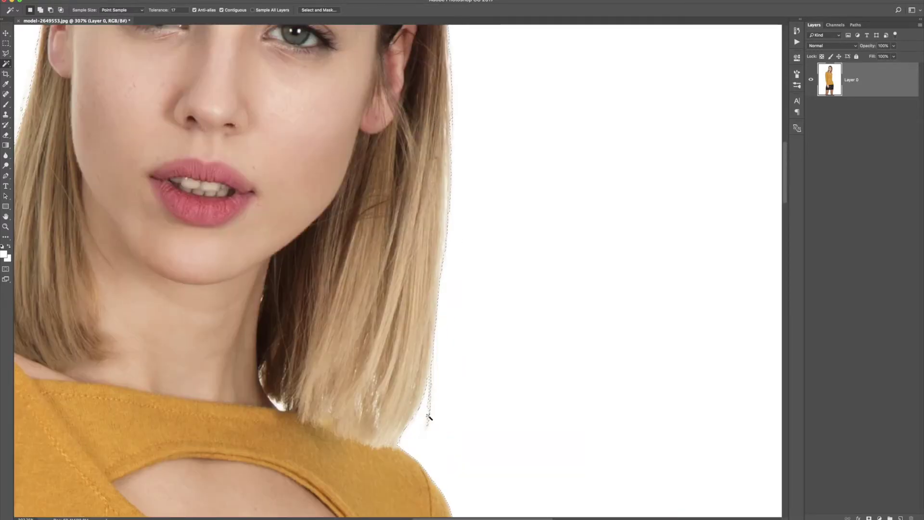
scroll(434, 348, "down", 6)
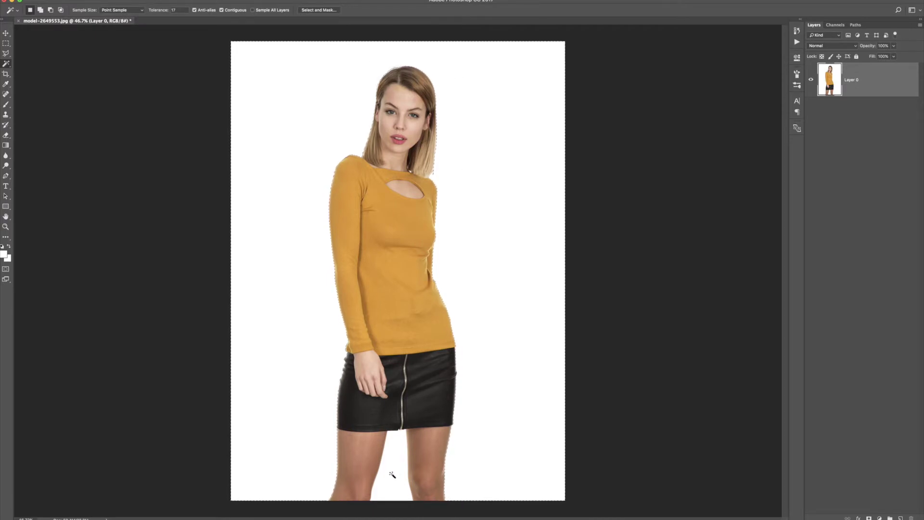
key("shift")
key("shift")
Step: Invert the selection onto the model and open Select and Mask to preview her on black
left_click(159, 0)
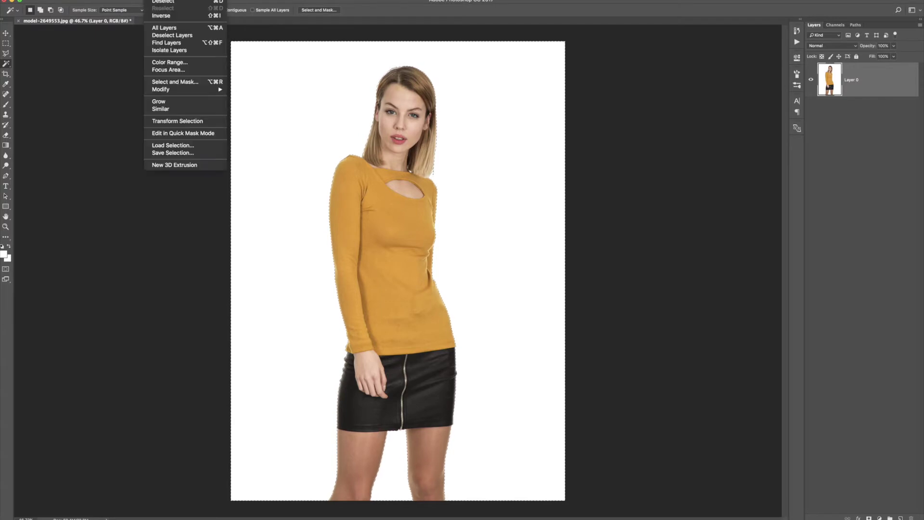
left_click(165, 16)
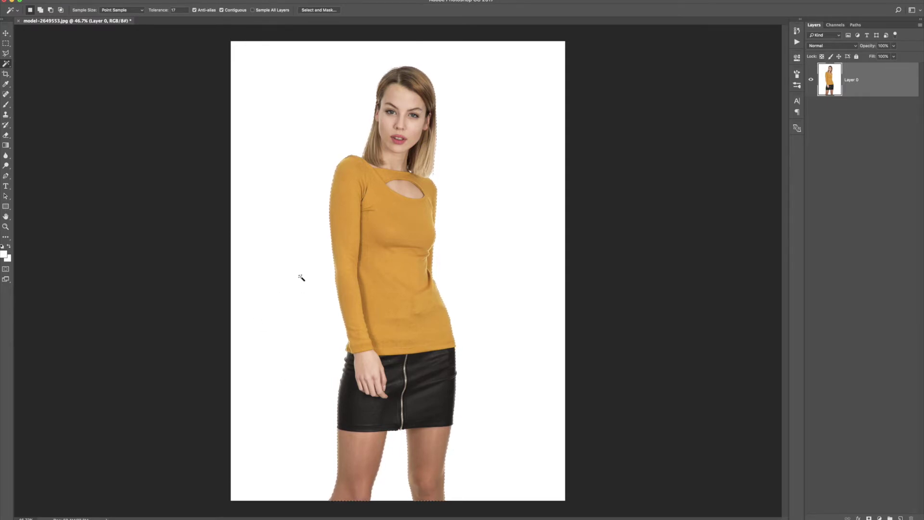
left_click(319, 10)
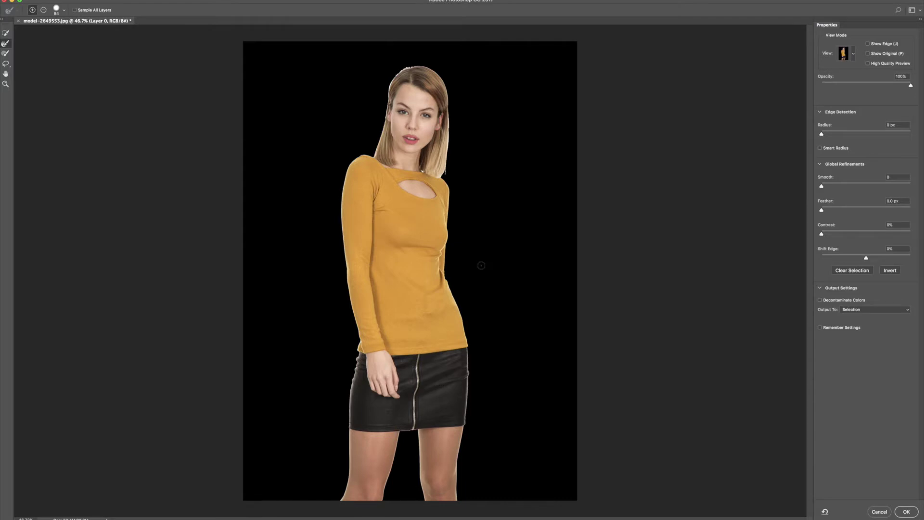
left_click(853, 59)
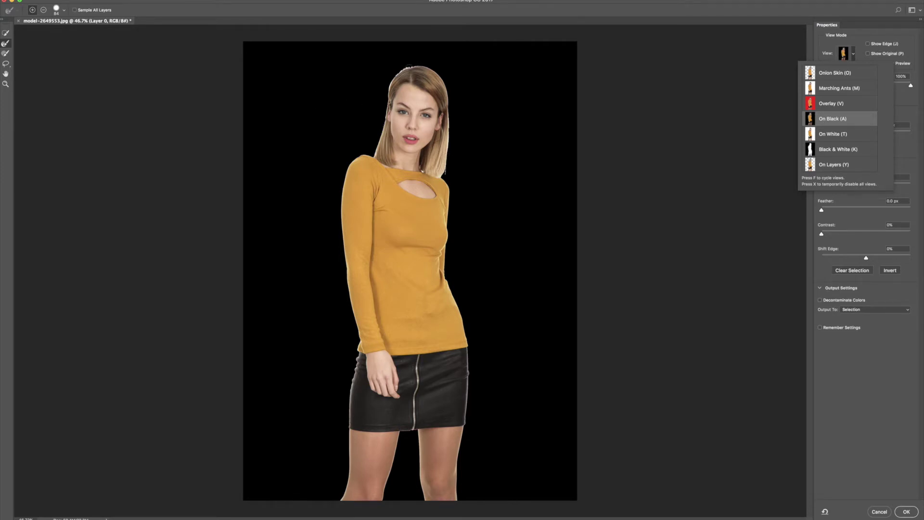
scroll(405, 62, "up", 4, "alt")
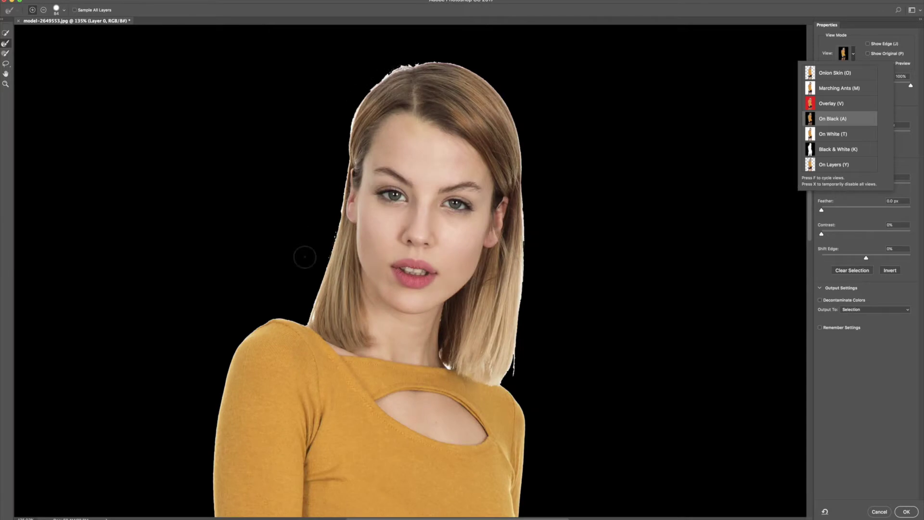
left_click(540, 323)
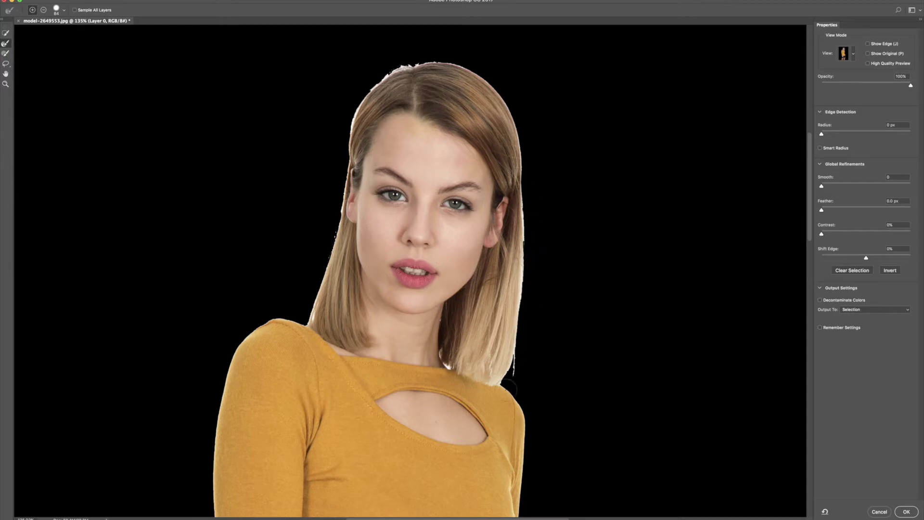
Step: Refine the right hair edge from bottom to top, removing the bright white fringe
scroll(223, 343, "down", 3)
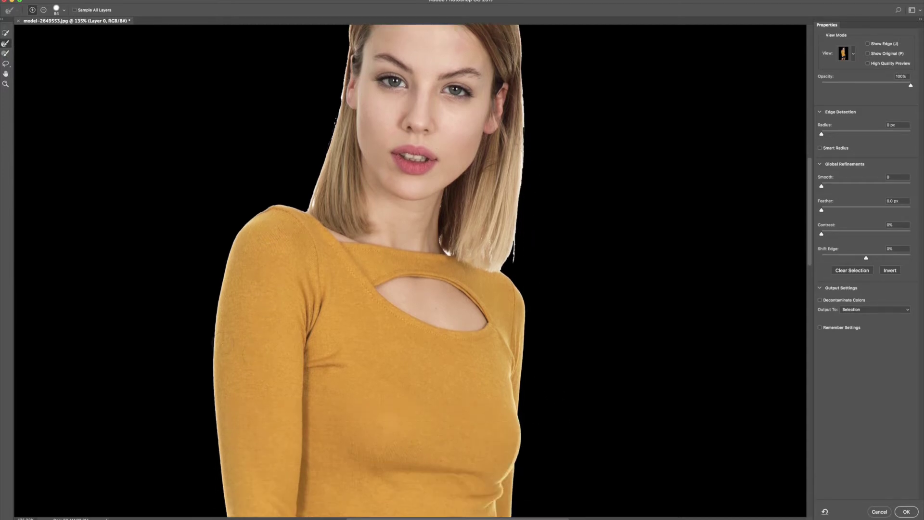
scroll(324, 164, "up", 3)
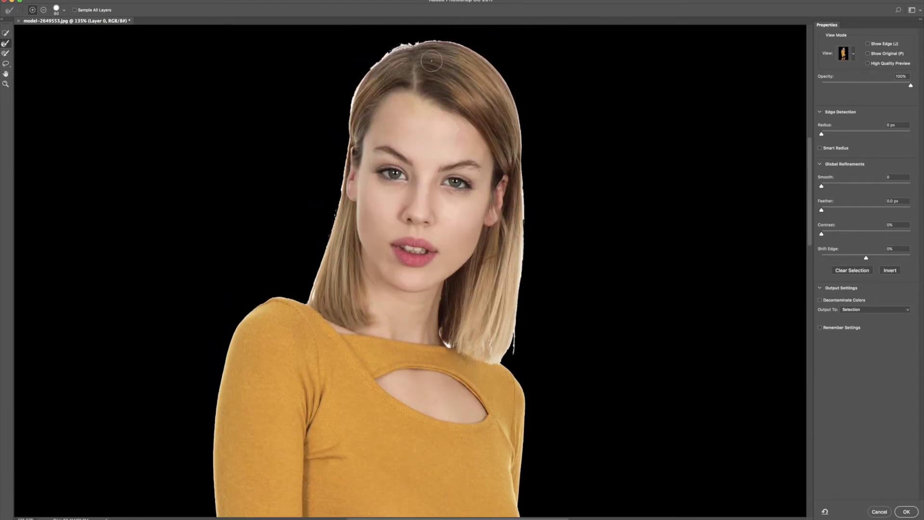
scroll(431, 60, "right", 2)
scroll(373, 83, "up", 3)
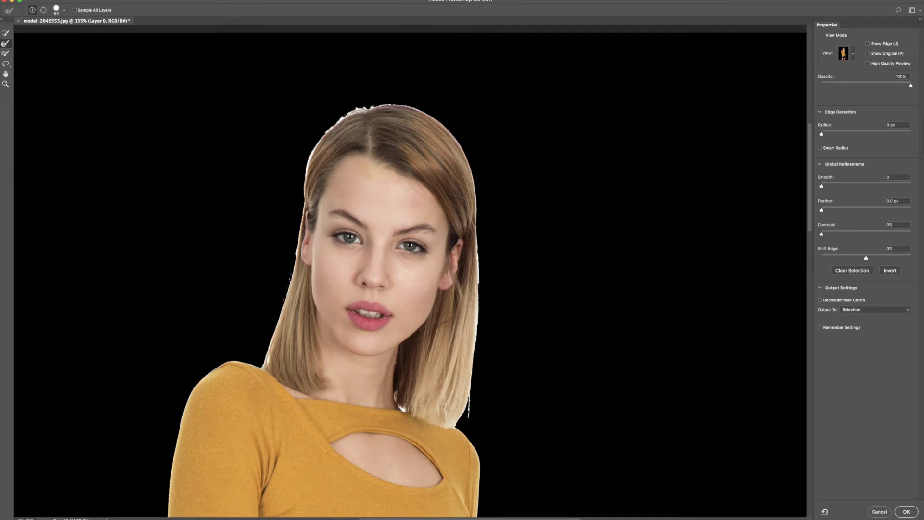
mouse_move(458, 406)
left_mouse_down()
mouse_move(471, 378)
mouse_move(480, 218)
left_mouse_up()
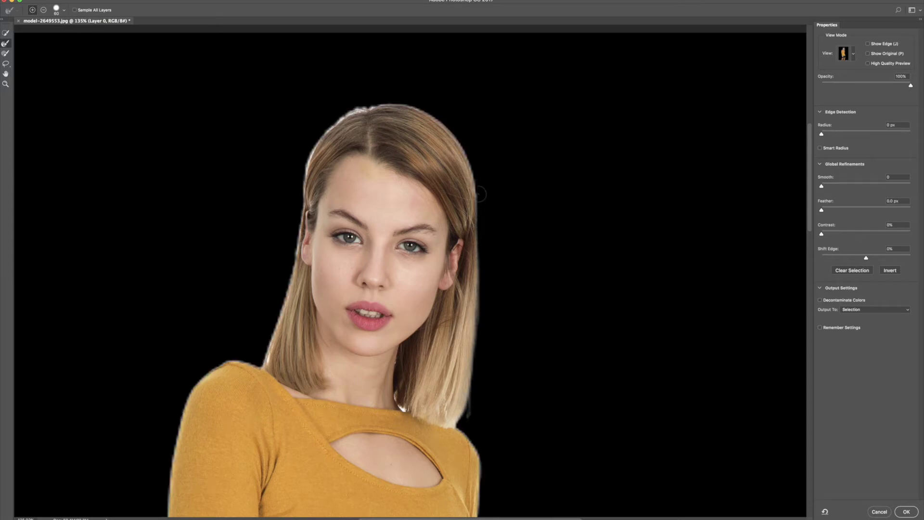
mouse_move(478, 181)
left_mouse_down()
mouse_move(457, 133)
mouse_move(416, 105)
mouse_move(363, 102)
mouse_move(335, 116)
mouse_move(303, 157)
mouse_move(294, 234)
mouse_move(260, 359)
left_mouse_up()
Step: Refine the edge along the model's shoulder and arm
scroll(306, 312, "down", 5)
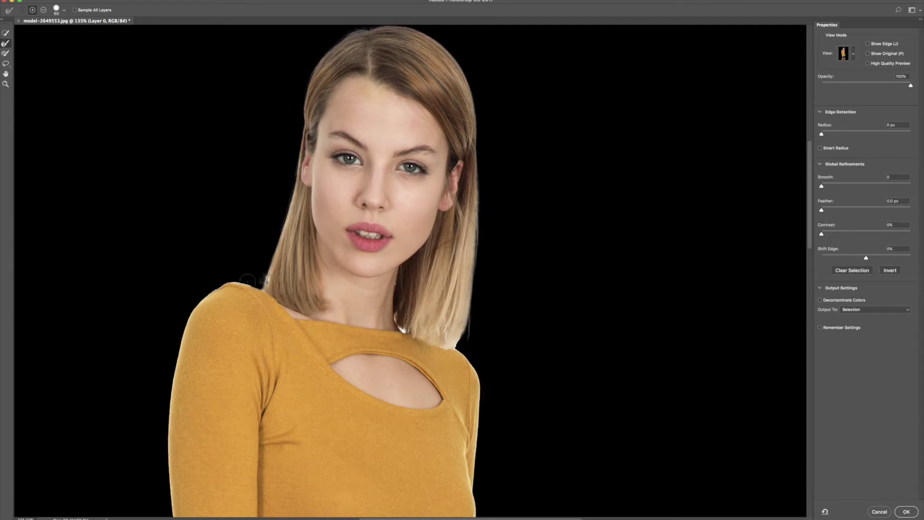
scroll(238, 278, "down", 3)
mouse_move(234, 221)
left_mouse_down()
mouse_move(190, 255)
mouse_move(164, 343)
mouse_move(164, 380)
left_mouse_up()
scroll(246, 279, "down", 5)
scroll(247, 278, "down", 2)
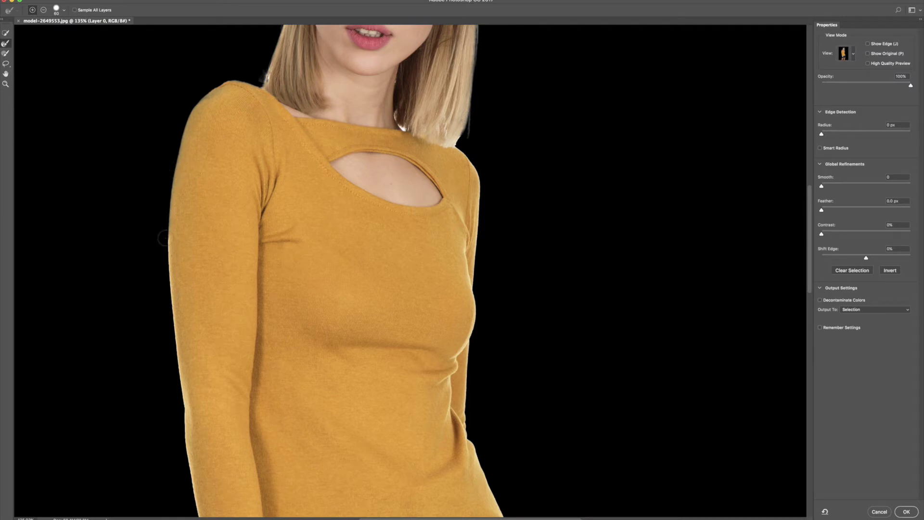
left_click(184, 238)
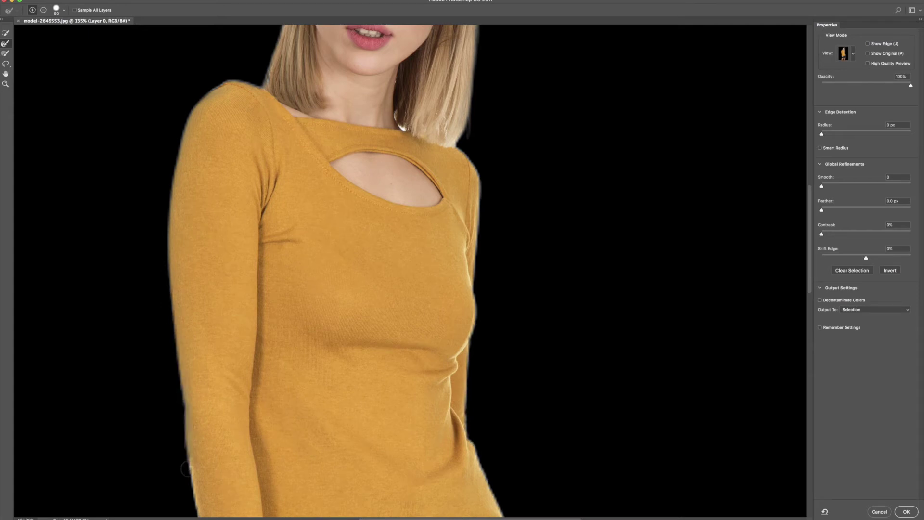
scroll(189, 482, "down", 10)
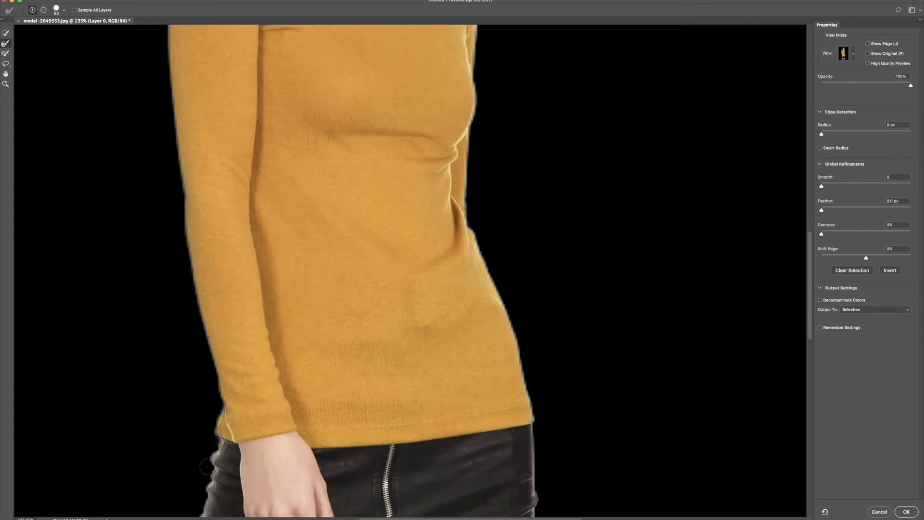
scroll(188, 373, "down", 10)
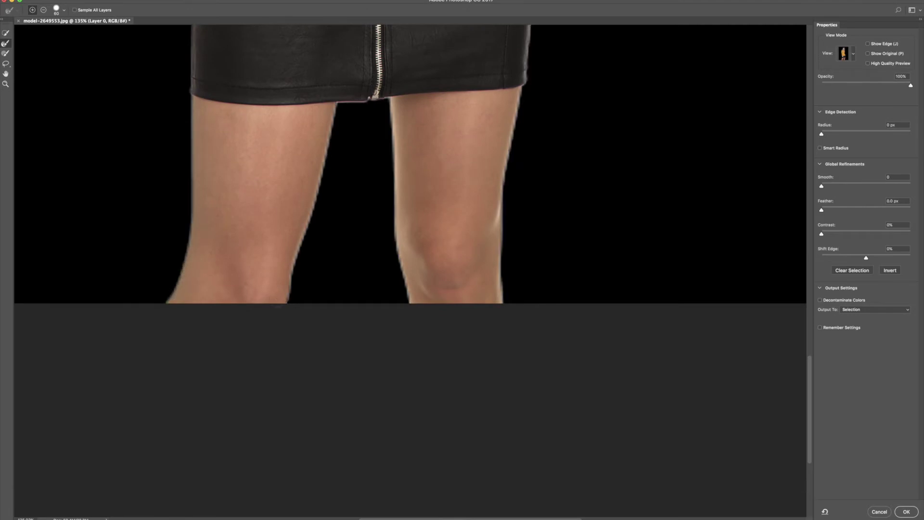
scroll(506, 216, "up", 10)
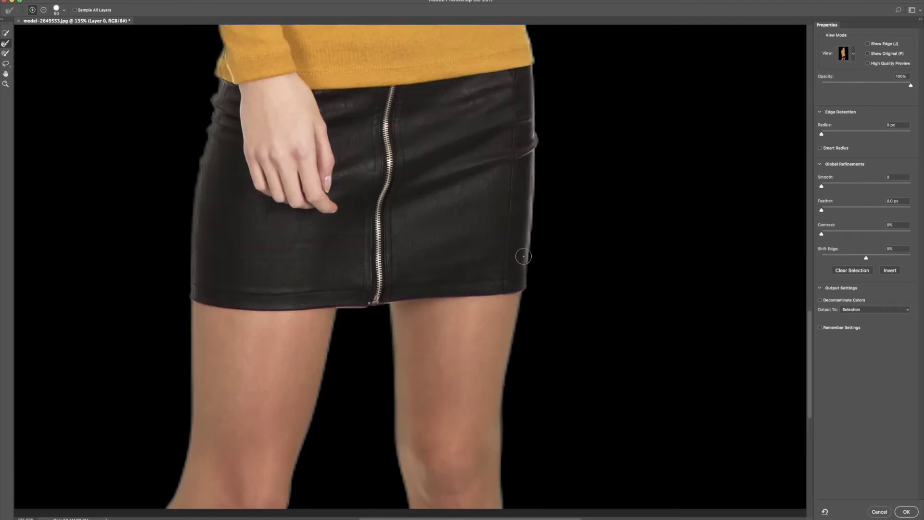
scroll(493, 203, "up", 6)
scroll(493, 202, "up", 4)
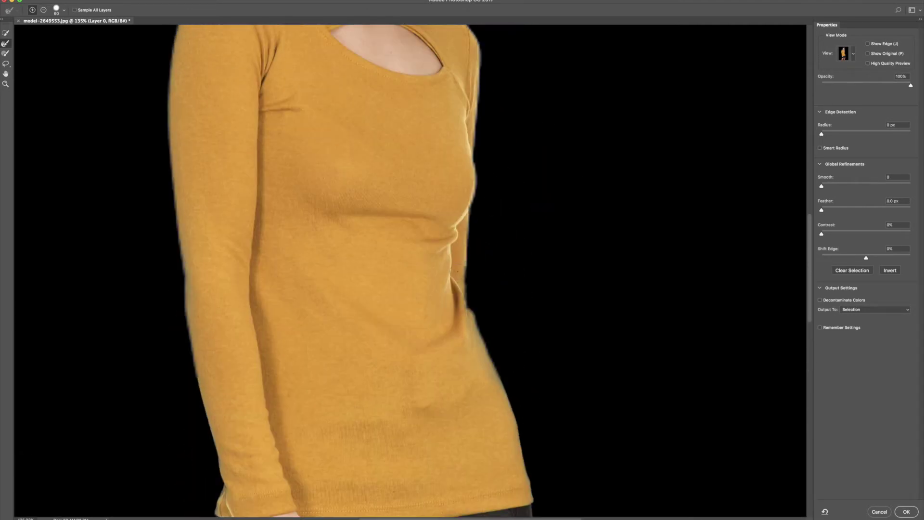
scroll(493, 191, "up", 3)
scroll(486, 217, "down", 5)
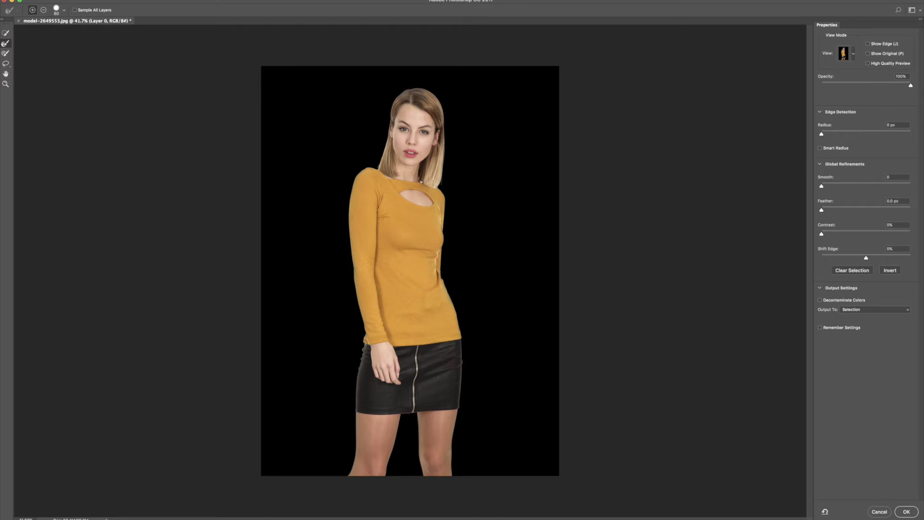
scroll(373, 187, "up", 10, "alt")
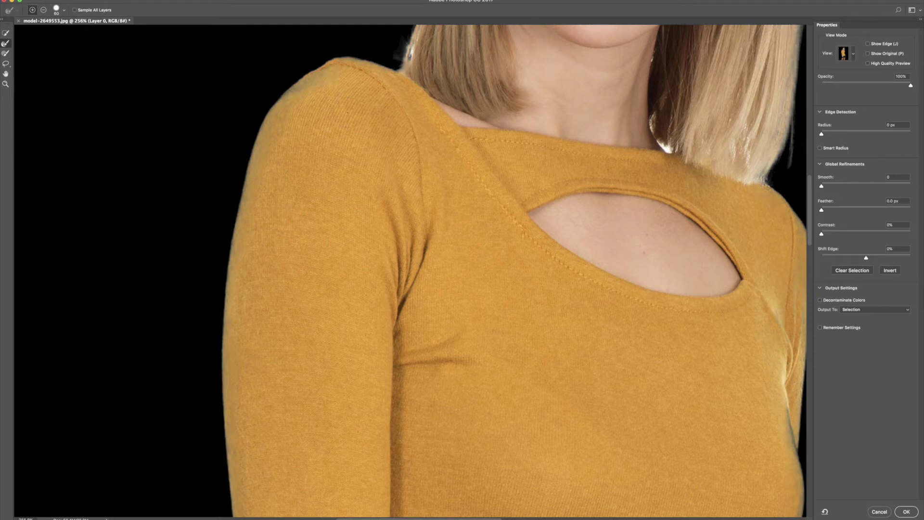
scroll(358, 191, "down", 5)
scroll(501, 284, "right", 5)
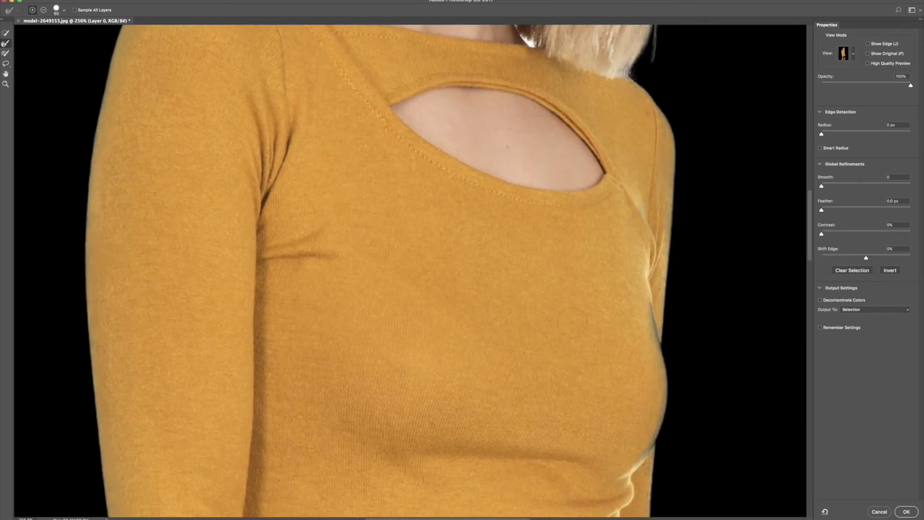
scroll(572, 322, "down", 10)
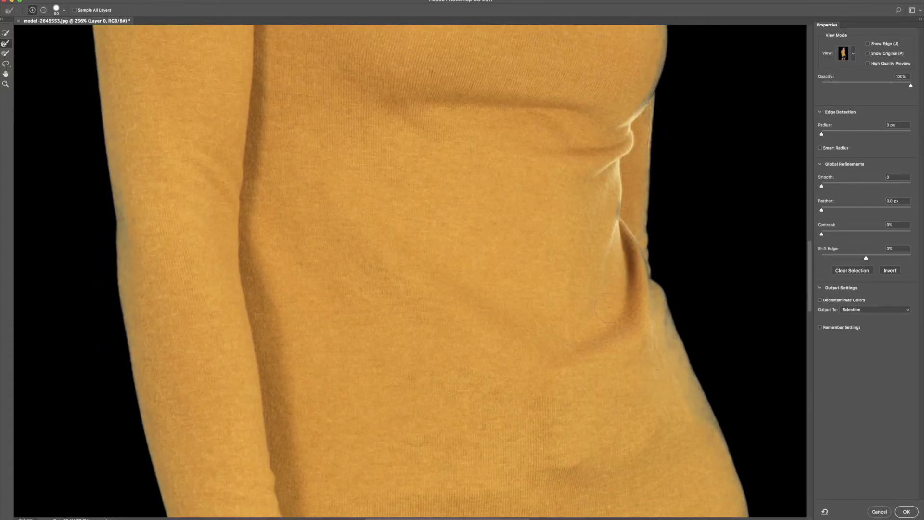
scroll(604, 379, "down", 3)
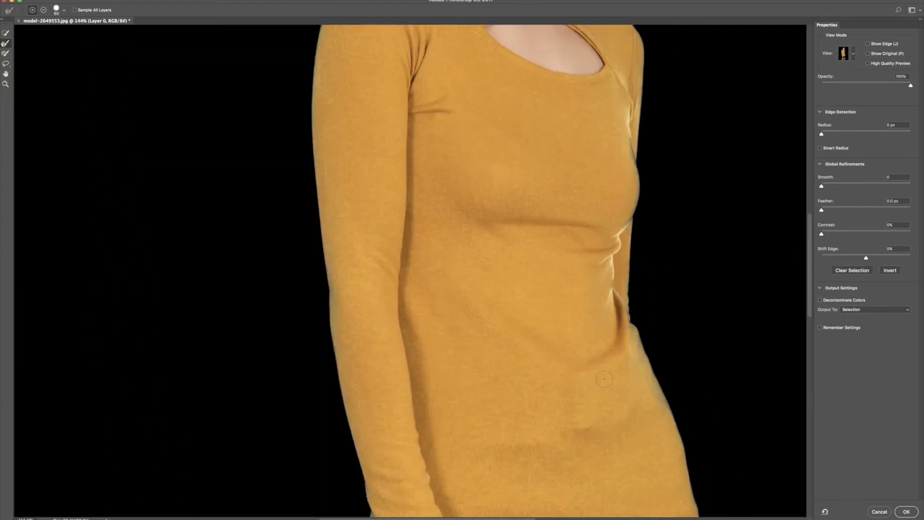
scroll(591, 371, "right", 4)
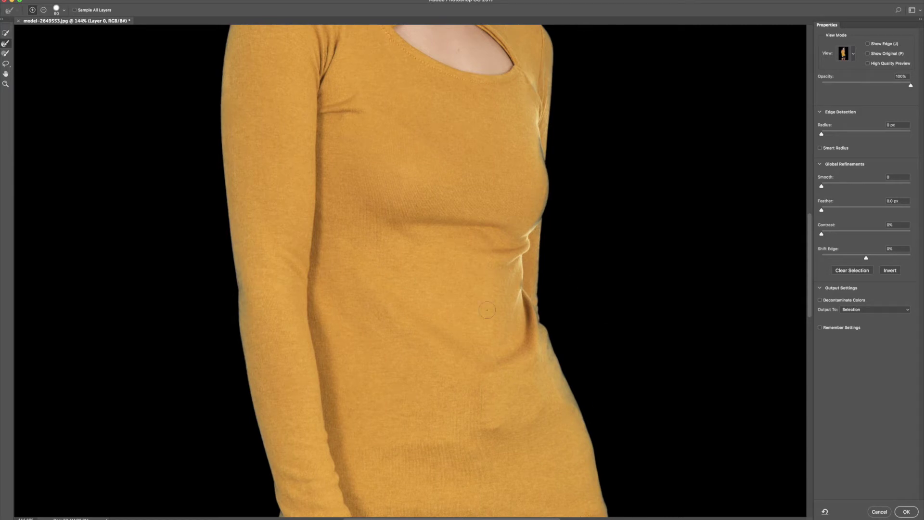
scroll(487, 310, "down", 6)
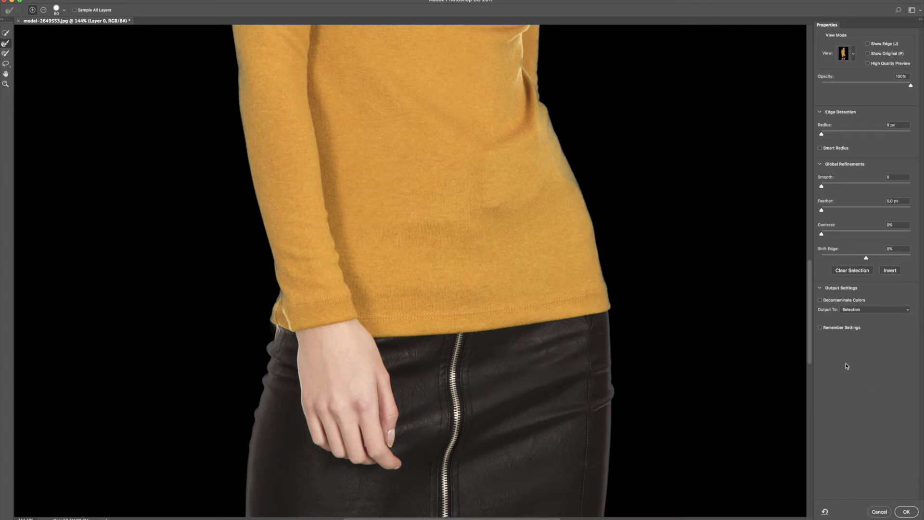
Step: Output the refined selection as a New Layer with Layer Mask and confirm
left_click(858, 311)
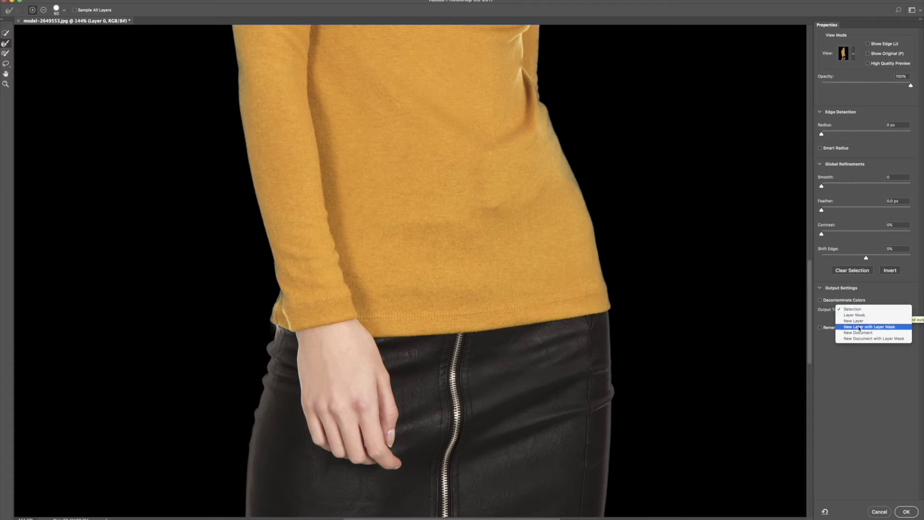
left_click(859, 327)
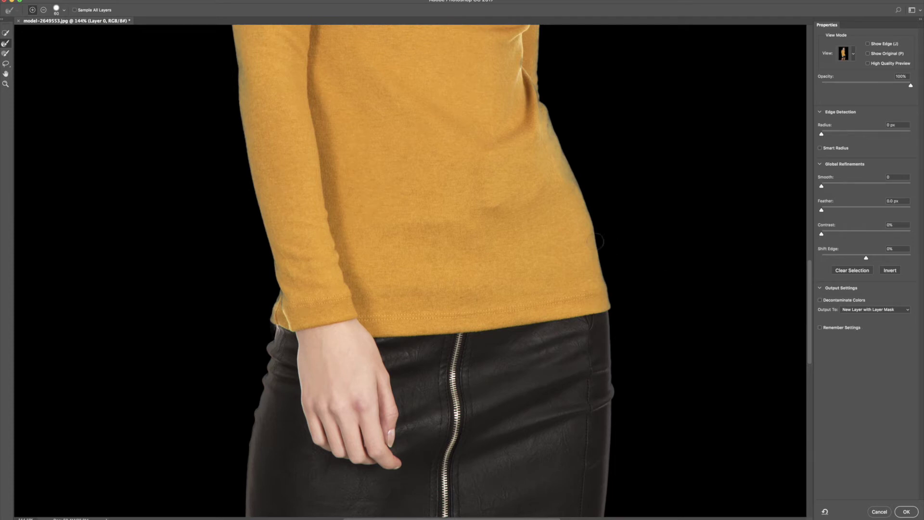
scroll(541, 240, "up", 2)
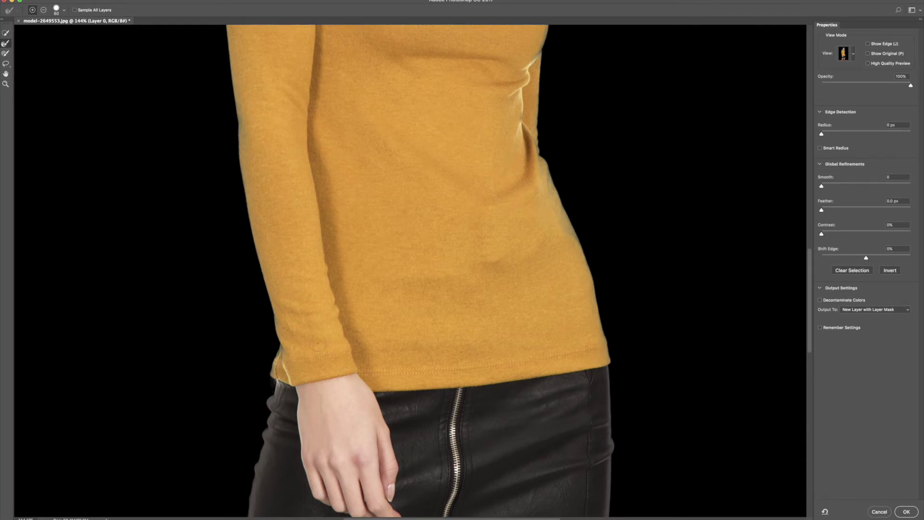
scroll(520, 383, "down", 1)
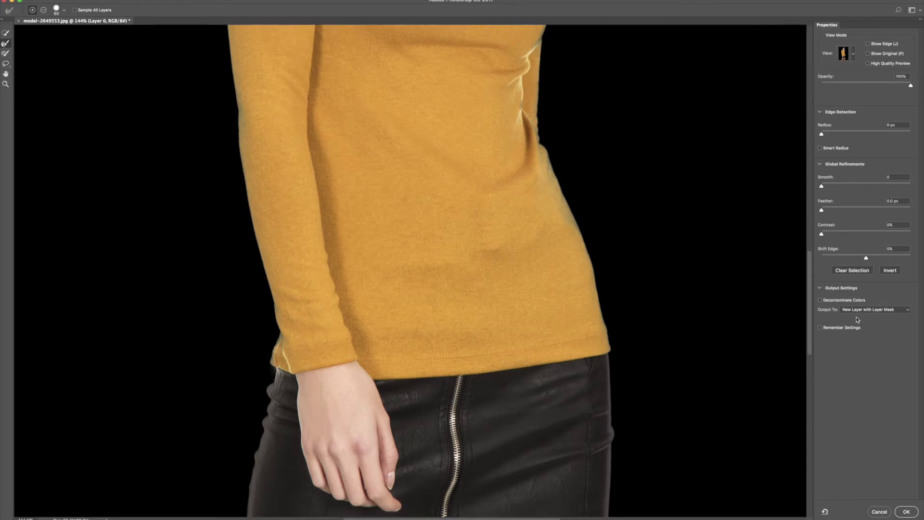
left_click(907, 511)
scroll(585, 208, "up", 5)
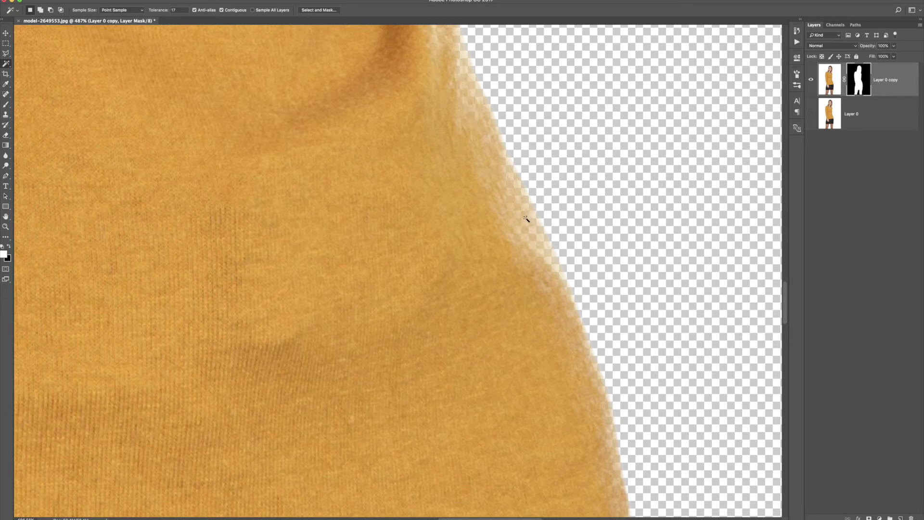
Step: Set a softer Brush at 100% opacity and paint the mask along the sweater edge
left_click(6, 104)
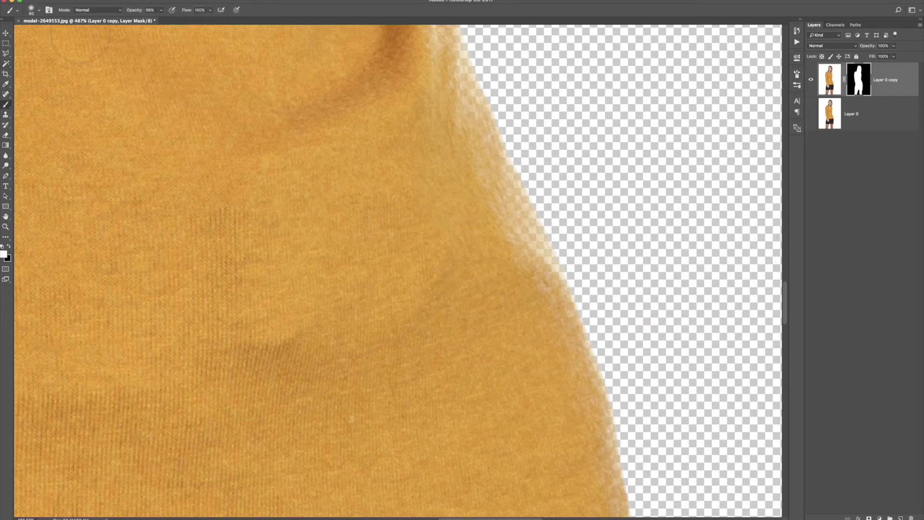
left_click(38, 10)
left_click_drag(57, 49, 60, 52)
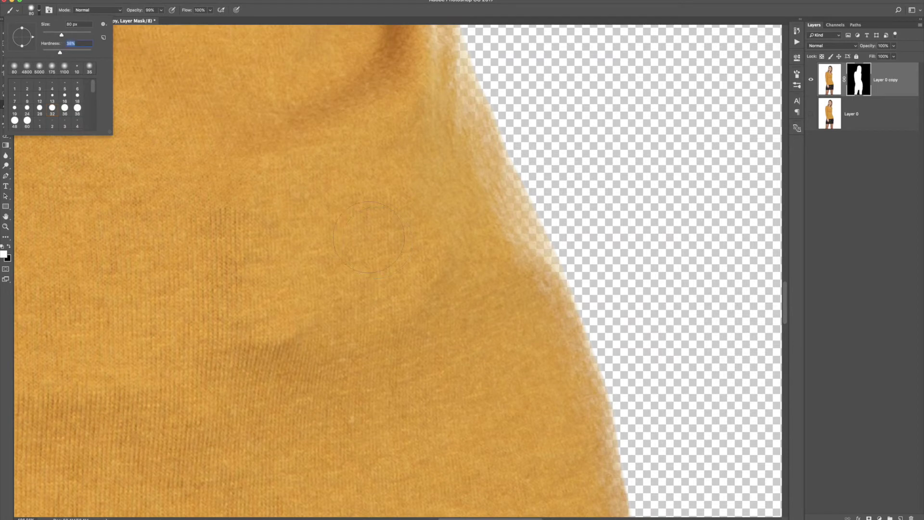
key("Return")
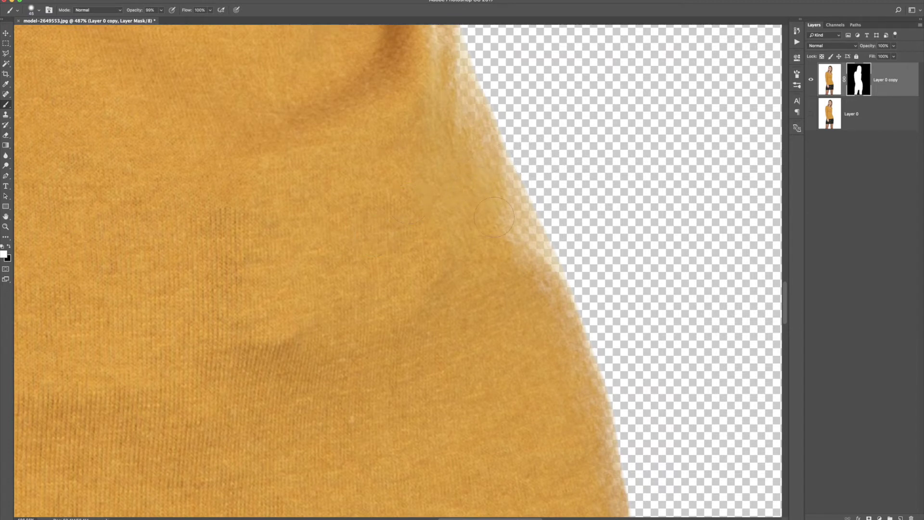
mouse_move(494, 216)
left_mouse_down()
mouse_move(504, 247)
mouse_move(500, 210)
mouse_move(509, 234)
mouse_move(510, 271)
left_mouse_up()
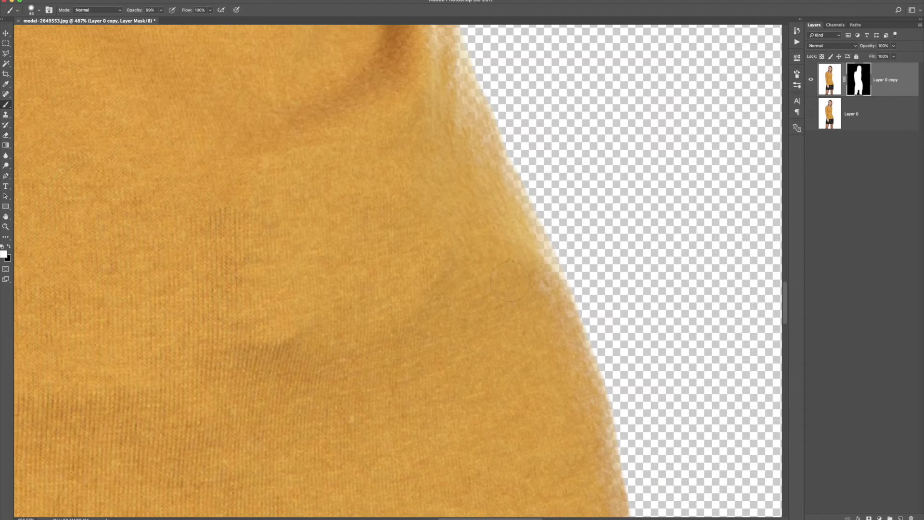
scroll(511, 282, "up", 3)
key("0")
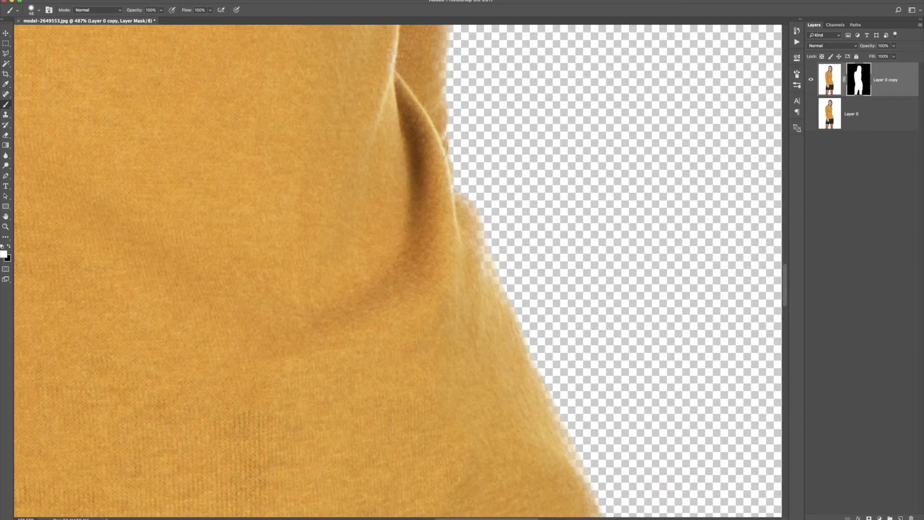
Step: Paint away the white fringe along the sleeve's left edge and down to the lower torso
scroll(425, 223, "down", 5)
scroll(263, 390, "down", 4)
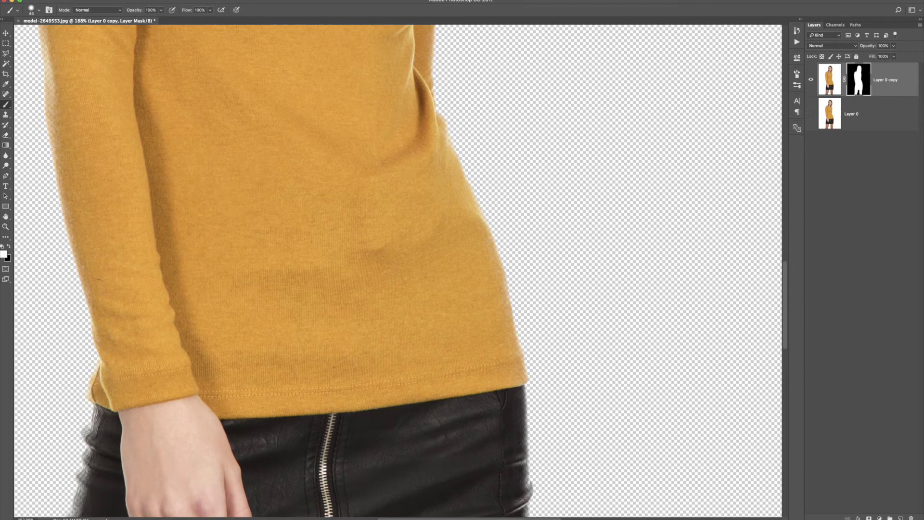
scroll(154, 253, "up", 10)
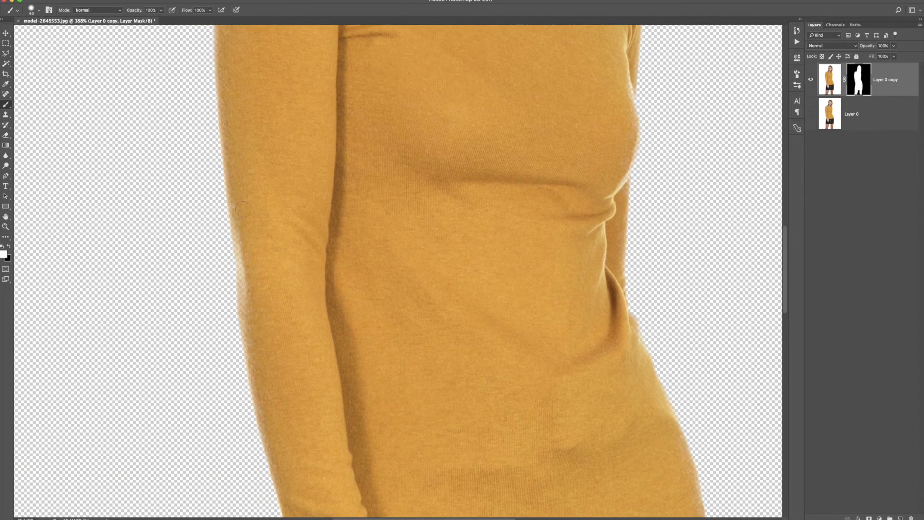
left_click_drag(243, 209, 246, 368)
scroll(267, 357, "up", 10)
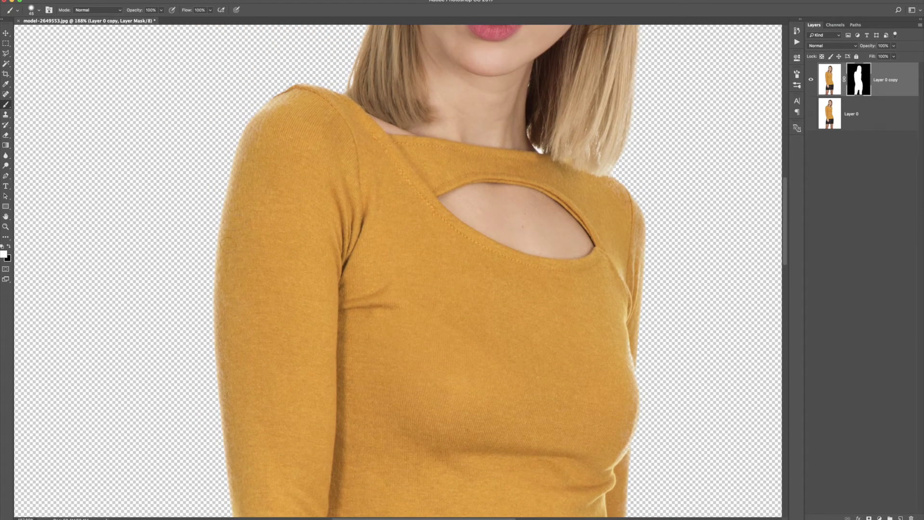
mouse_move(228, 246)
left_mouse_down()
mouse_move(233, 185)
mouse_move(263, 116)
mouse_move(291, 98)
left_mouse_up()
left_click_drag(510, 204, 563, 380)
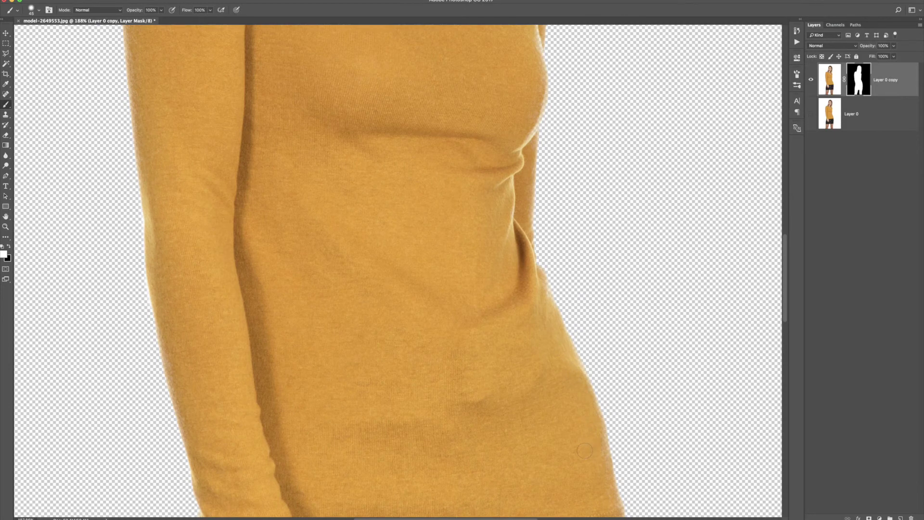
scroll(585, 450, "down", 5)
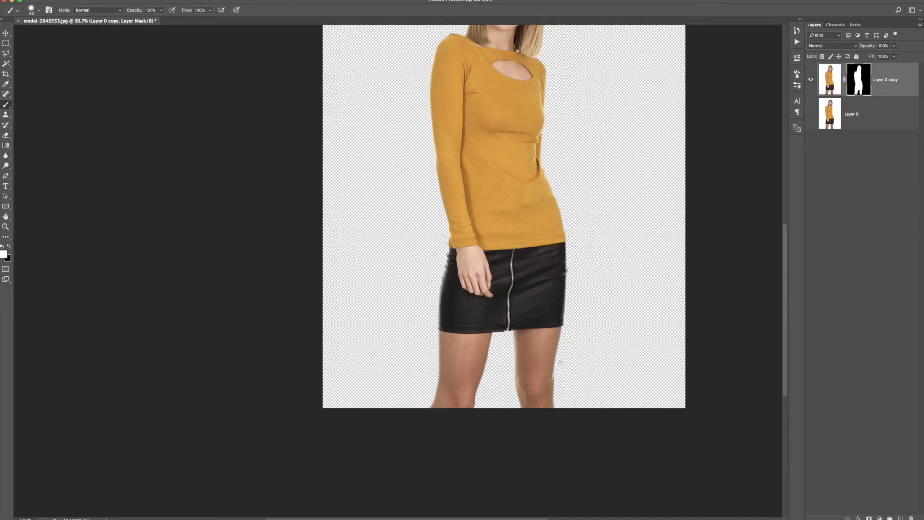
scroll(553, 378, "up", 3)
scroll(481, 396, "down", 3)
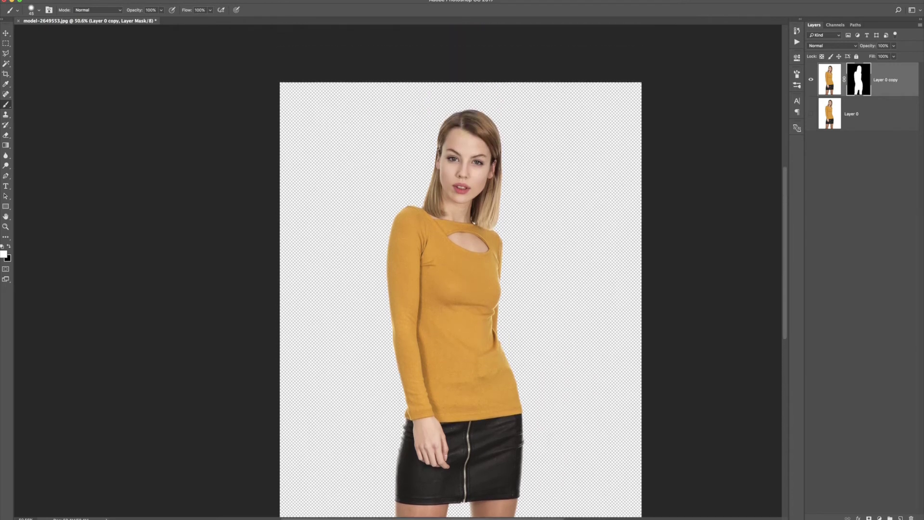
scroll(483, 395, "down", 2)
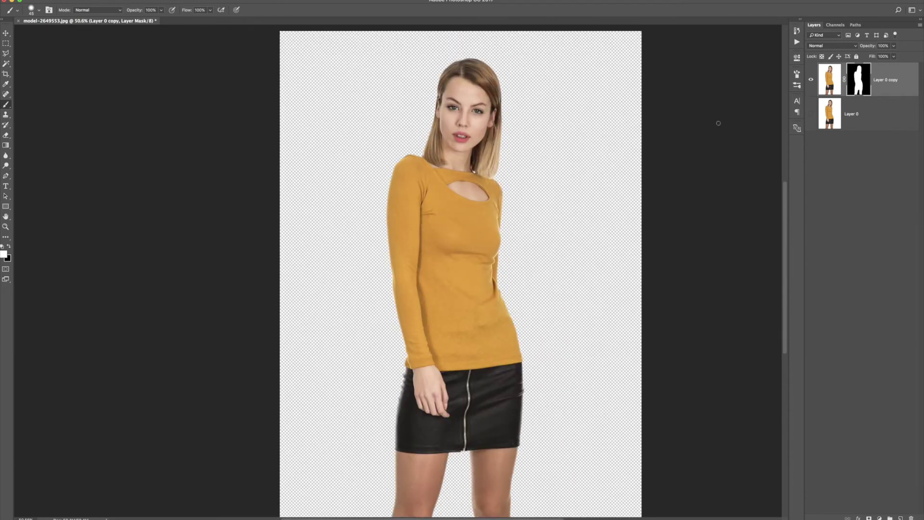
Step: Target Layer 0 copy's image instead of its mask, then make Layer 0 the working layer
key("super+2")
scroll(769, 410, "up", 1)
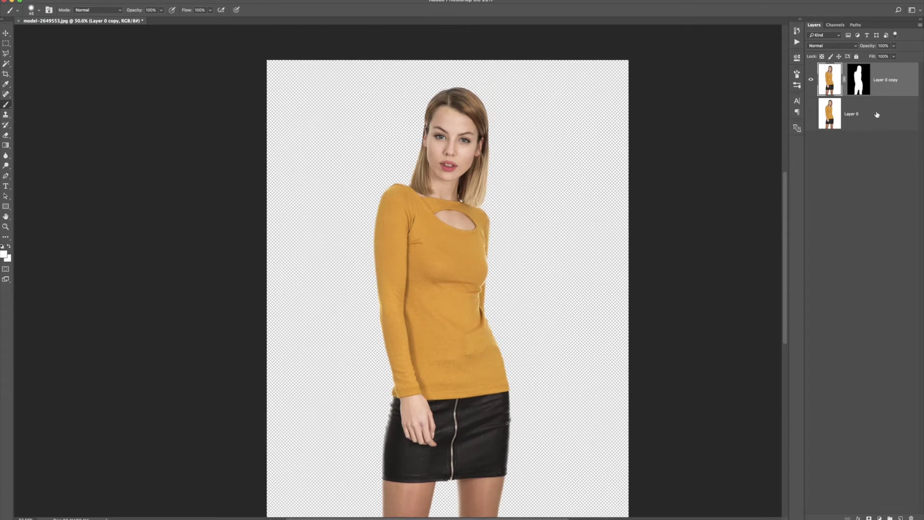
left_click(877, 114)
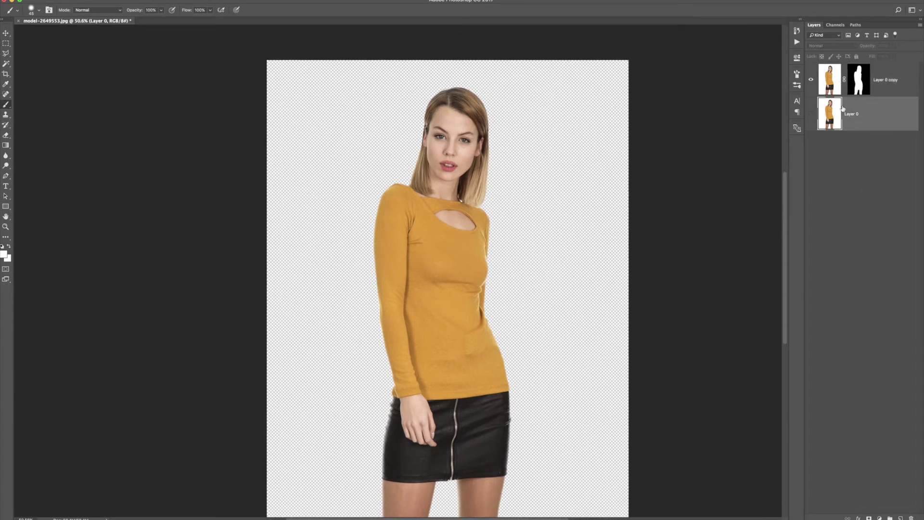
Step: Add a new Layer 1 above Layer 0 and fill it with White
left_click(900, 518)
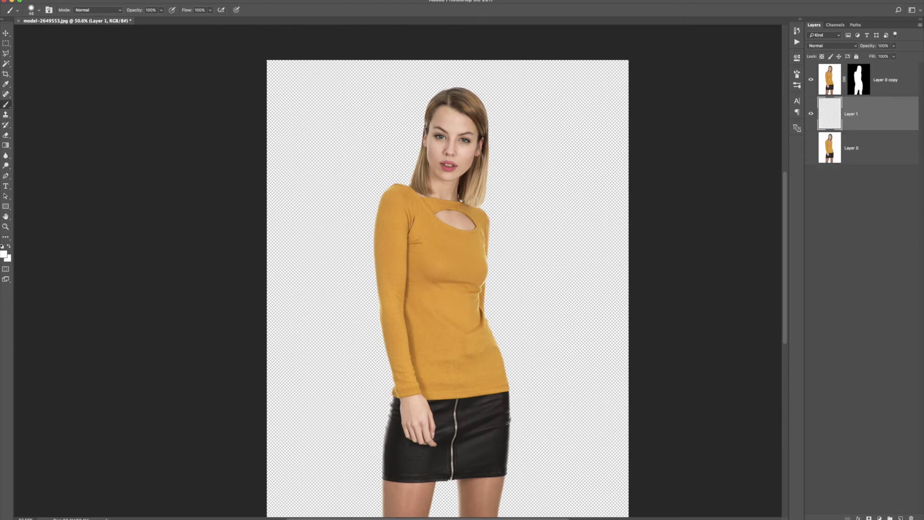
left_click(73, 0)
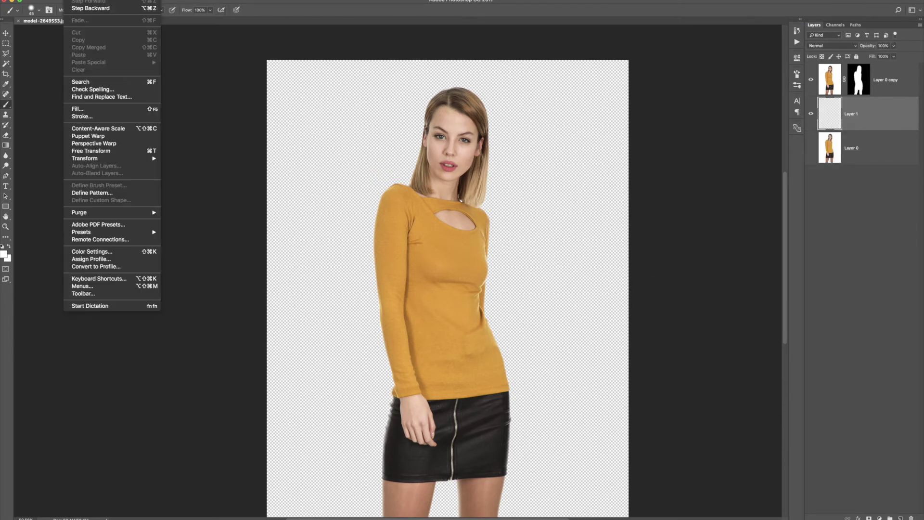
left_click(97, 110)
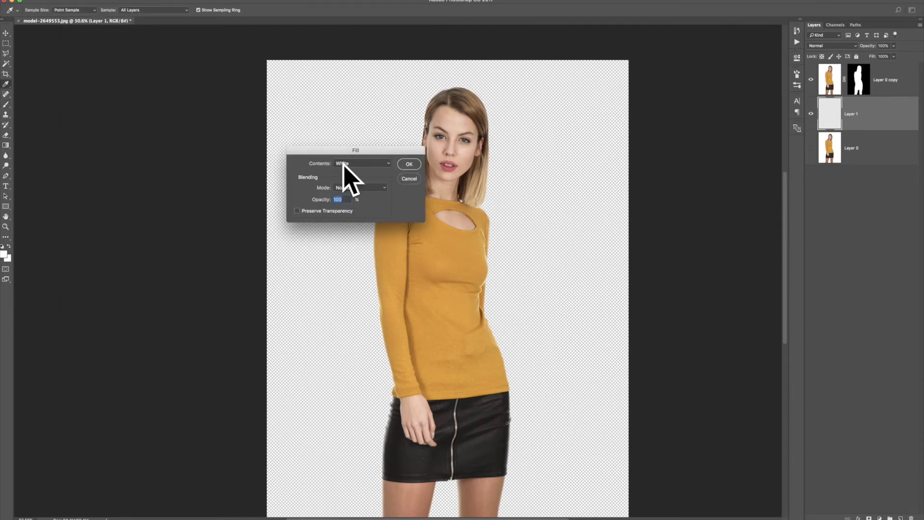
left_click(409, 164)
key("b")
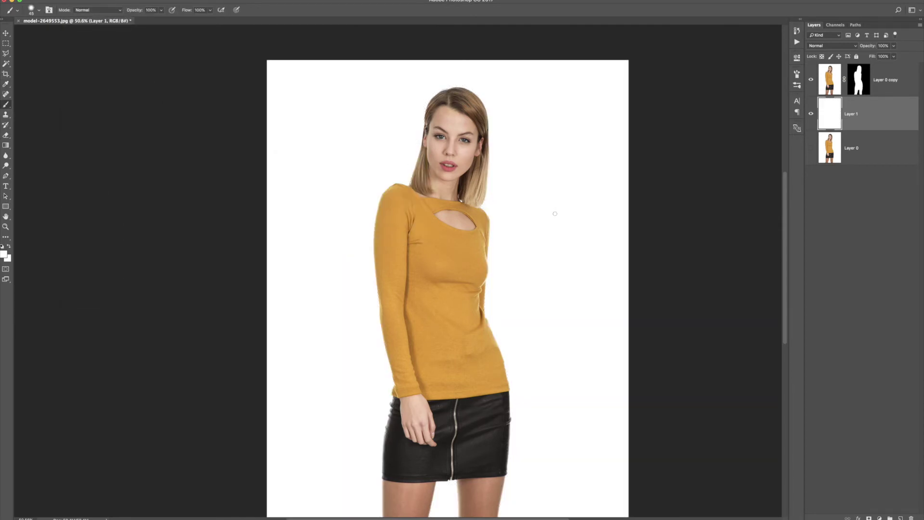
scroll(555, 213, "down", 3)
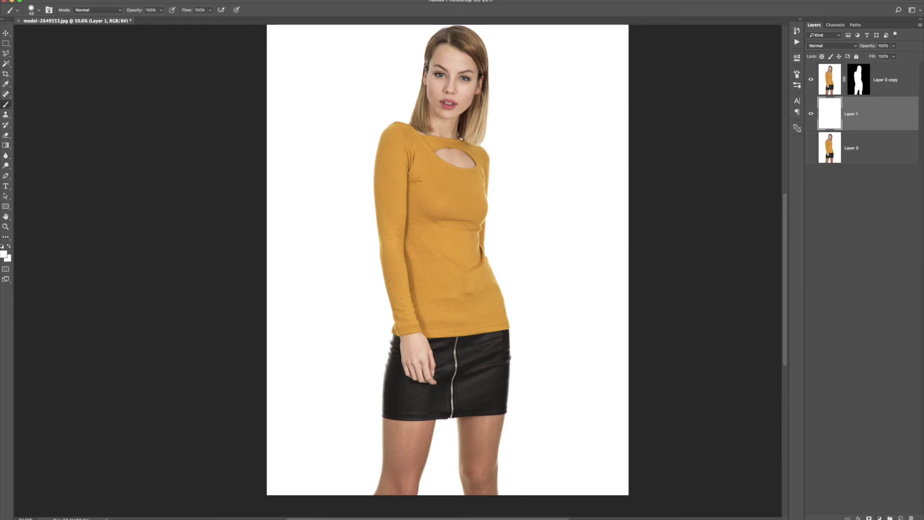
Step: Add a Hue/Saturation adjustment layer with Colorize on, adjusting lightness and hue toward yellow
left_click(879, 518)
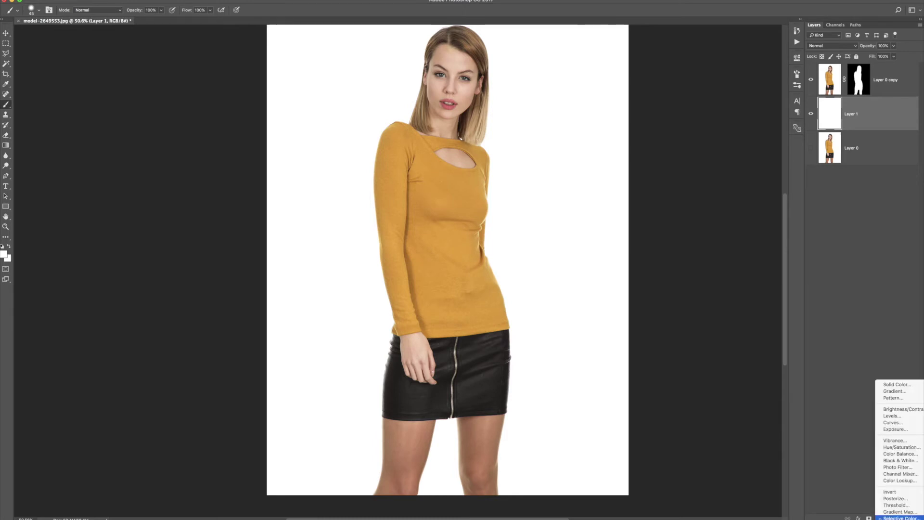
left_click(887, 448)
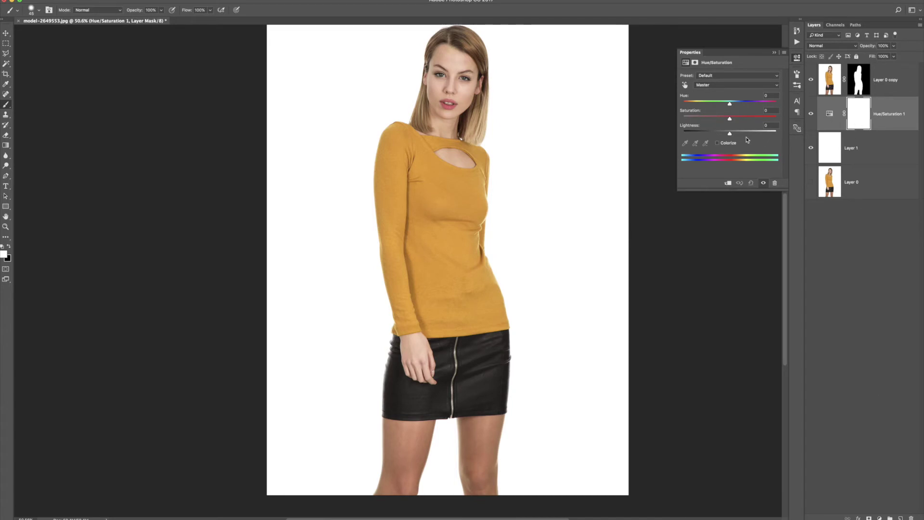
left_click(717, 143)
left_click_drag(730, 132, 710, 134)
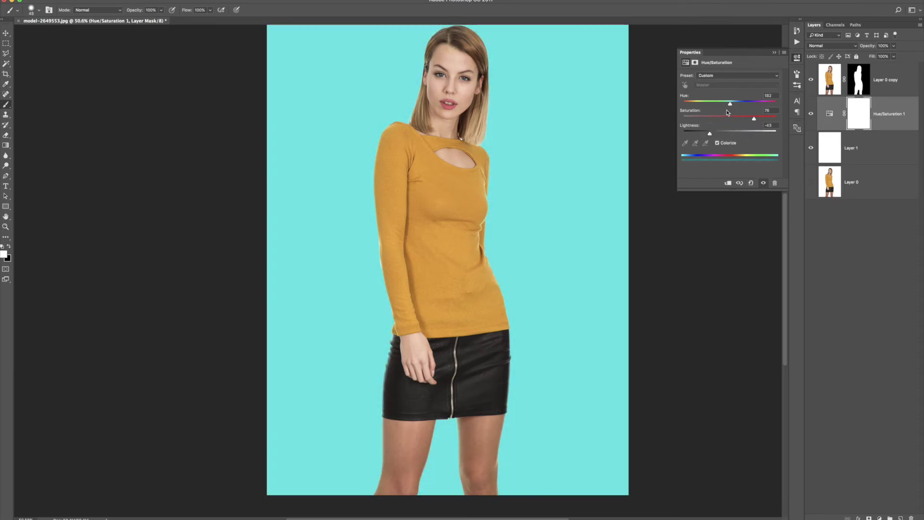
left_click_drag(730, 103, 698, 105)
left_click_drag(697, 105, 696, 106)
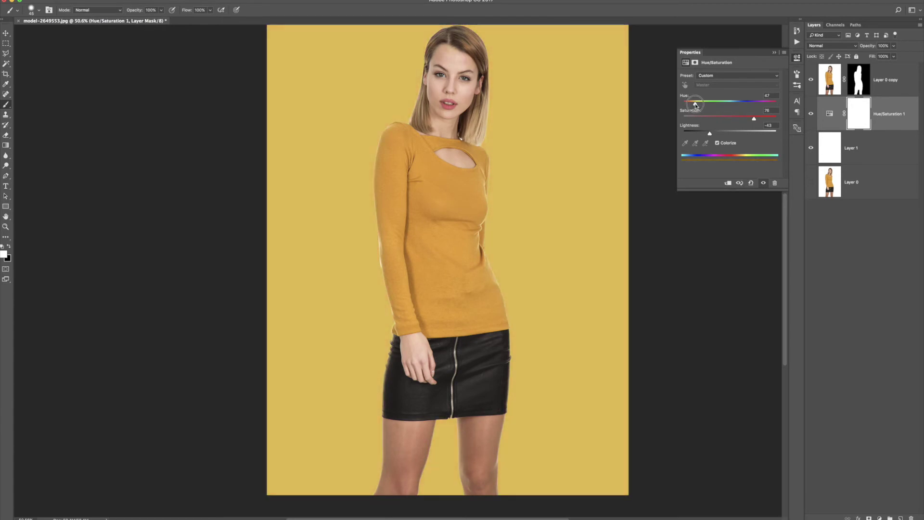
Step: Fine-tune the hue to 44 and slightly reduce the saturation, then fit the image
scroll(382, 252, "up", 5)
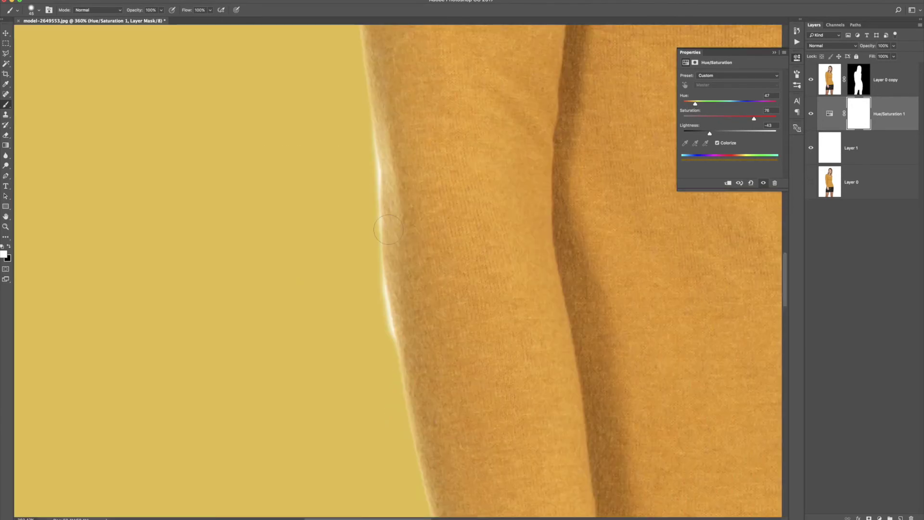
scroll(452, 207, "down", 6)
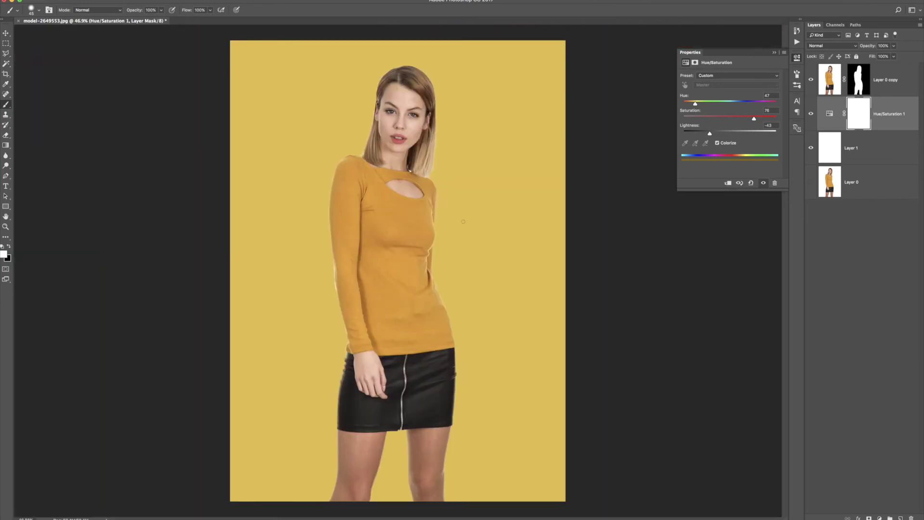
scroll(349, 251, "up", 2)
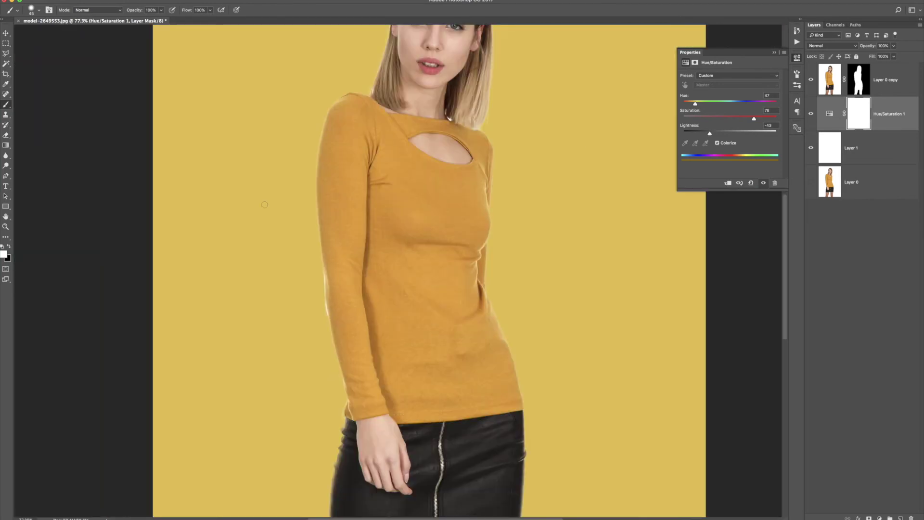
scroll(270, 204, "down", 2)
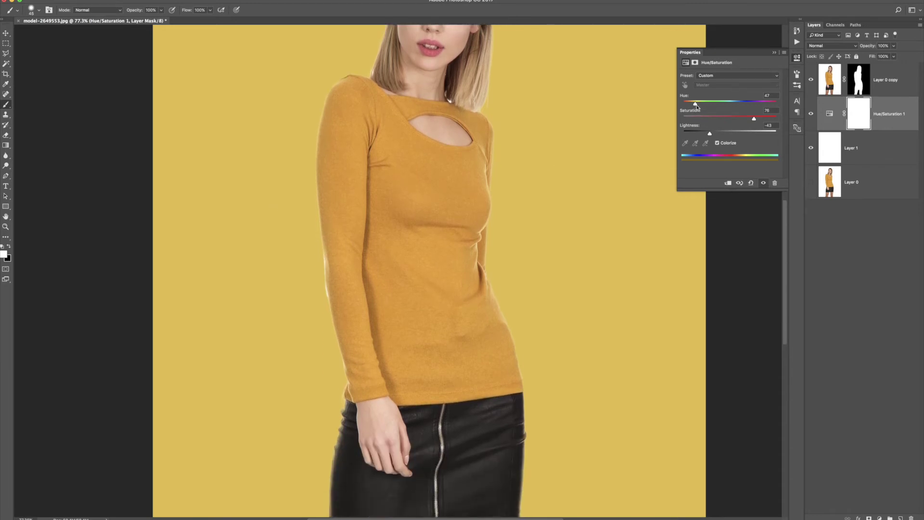
left_click_drag(697, 107, 695, 105)
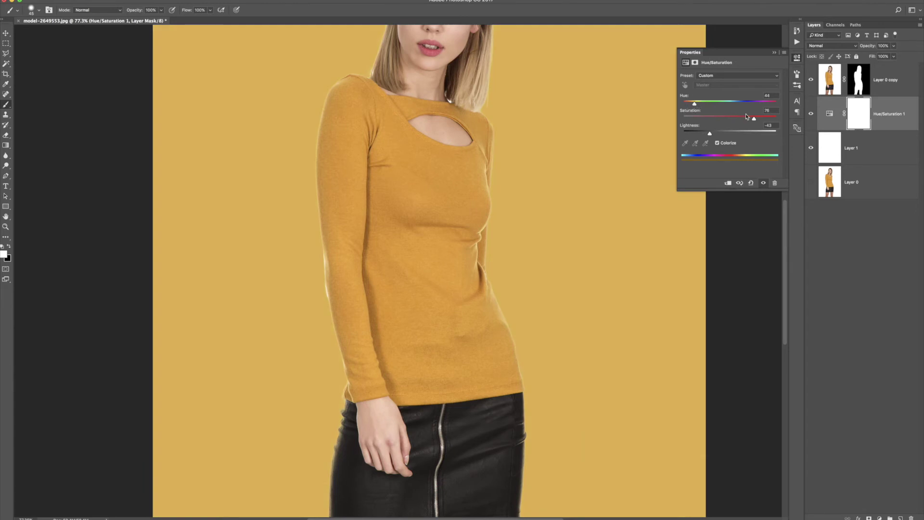
left_click_drag(754, 119, 713, 134)
key("super+0")
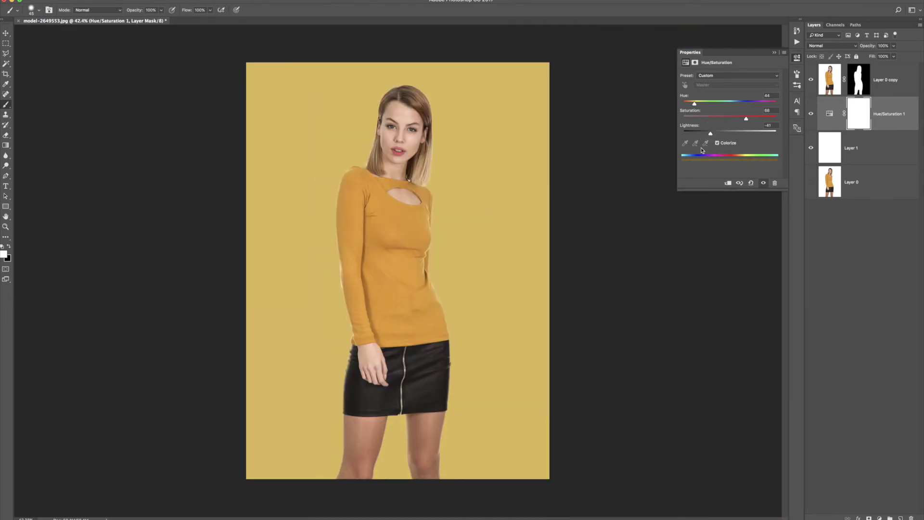
Step: Target Layer 0 copy's mask and paint black over the bright halo along the arm
left_click(781, 168)
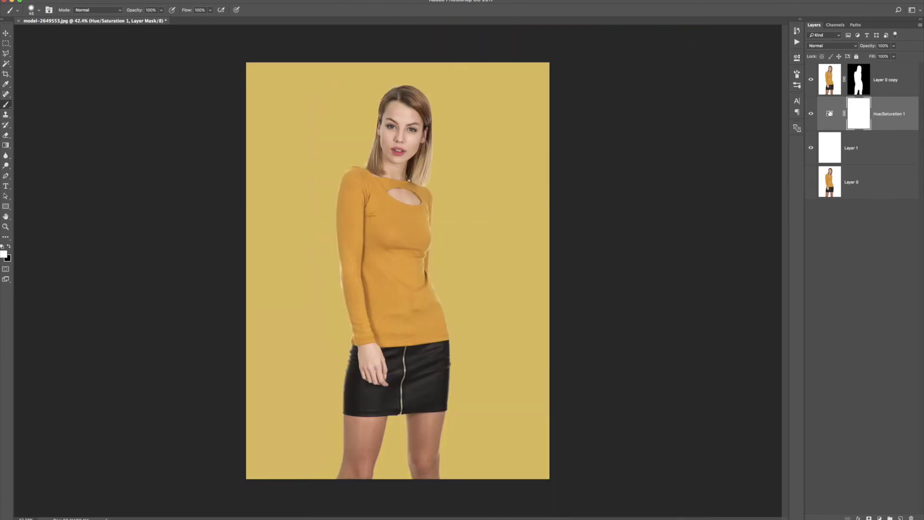
left_click(858, 80)
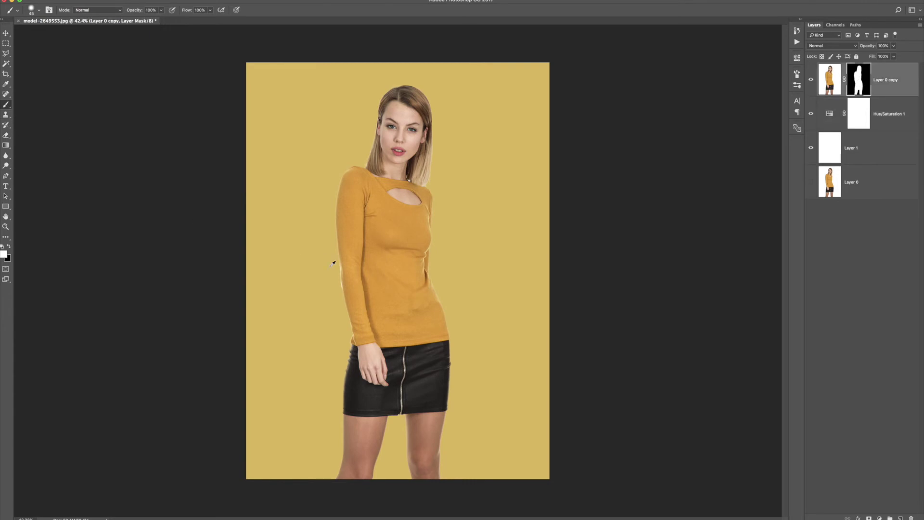
scroll(333, 264, "up", 5)
scroll(367, 286, "up", 5)
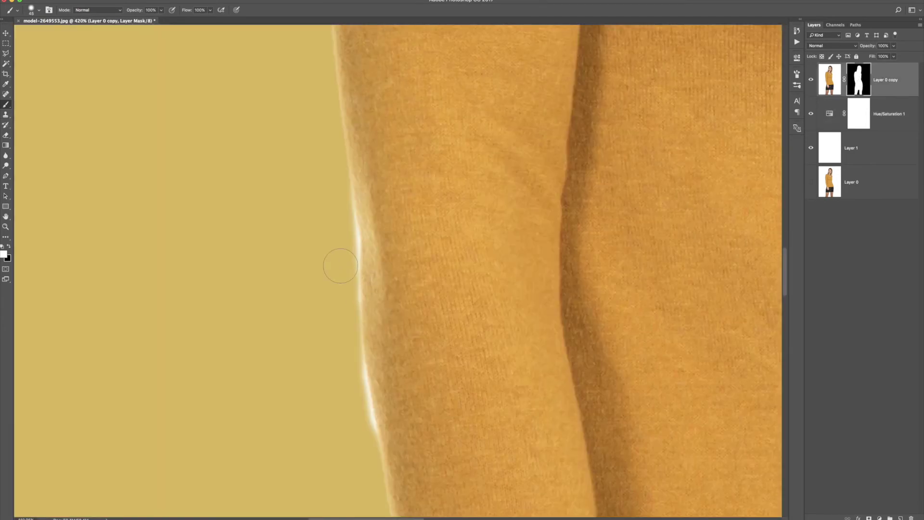
key("x")
mouse_move(340, 236)
left_mouse_down()
mouse_move(349, 385)
mouse_move(310, 388)
mouse_move(337, 368)
mouse_move(361, 427)
mouse_move(347, 400)
left_mouse_up()
Step: Paint white on the mask to restore the spot at the shoulder edge
scroll(341, 342, "down", 8)
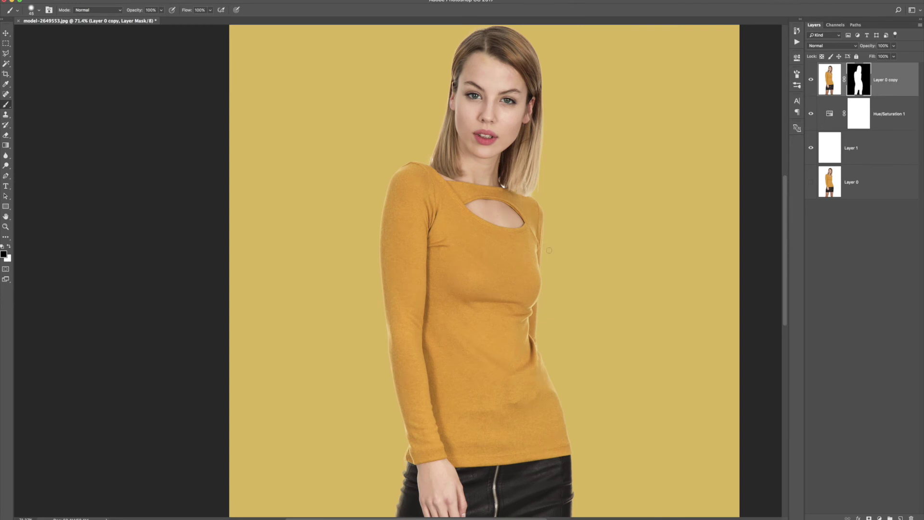
scroll(549, 250, "down", 5)
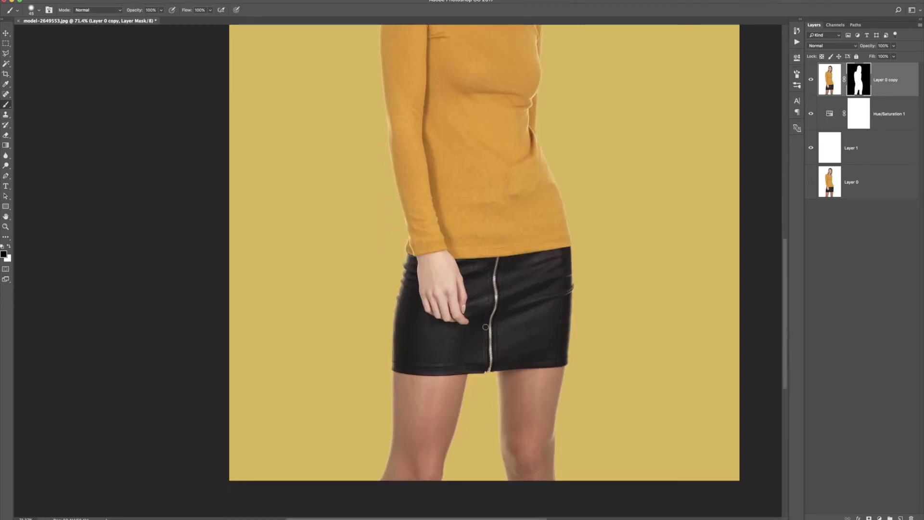
scroll(485, 327, "up", 2)
scroll(519, 242, "up", 5)
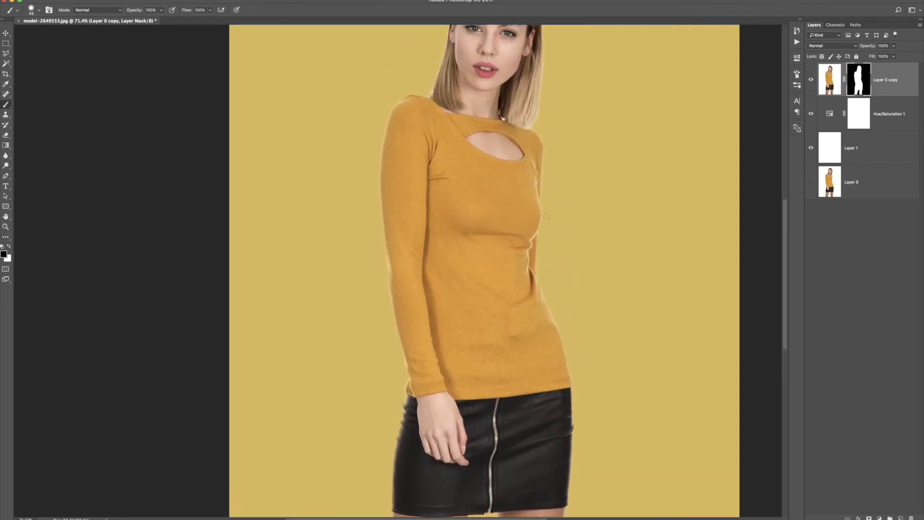
scroll(493, 152, "up", 5)
left_click(102, 88)
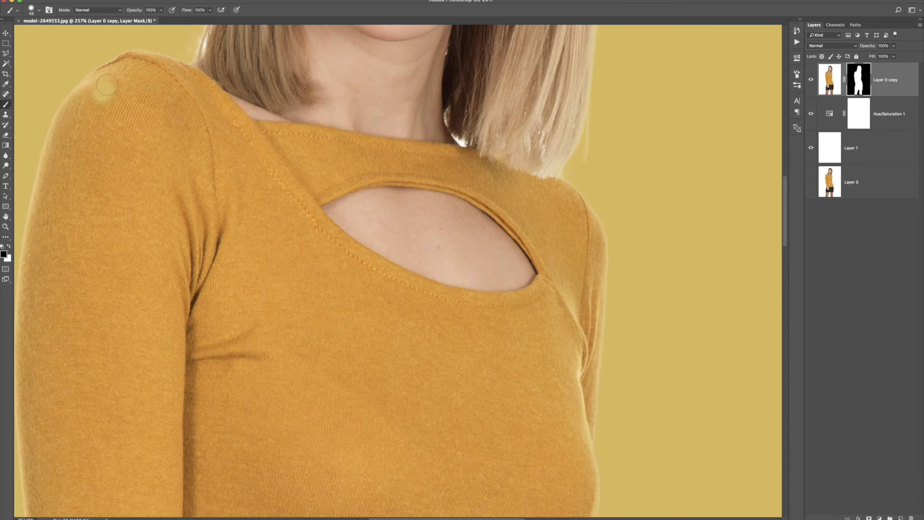
key("x")
mouse_move(108, 94)
left_mouse_down()
mouse_move(87, 97)
mouse_move(111, 76)
left_mouse_up()
scroll(339, 180, "down", 5)
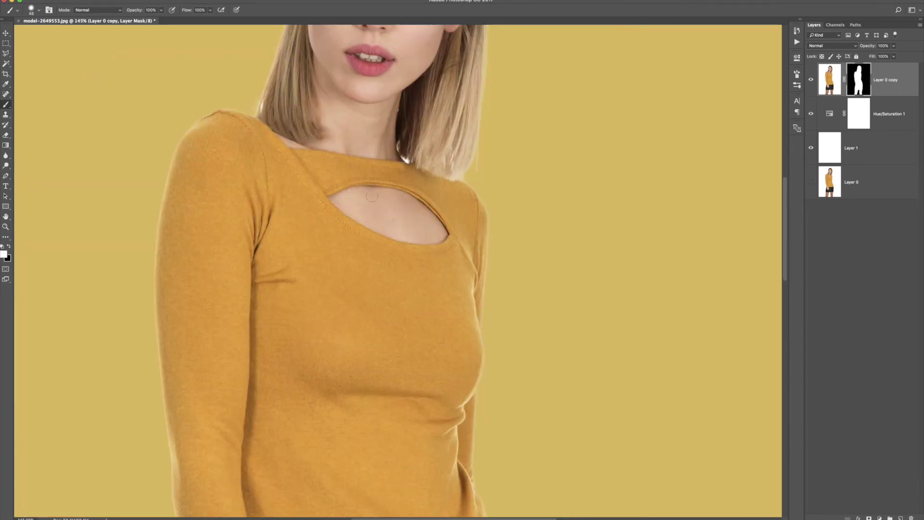
scroll(406, 216, "up", 8)
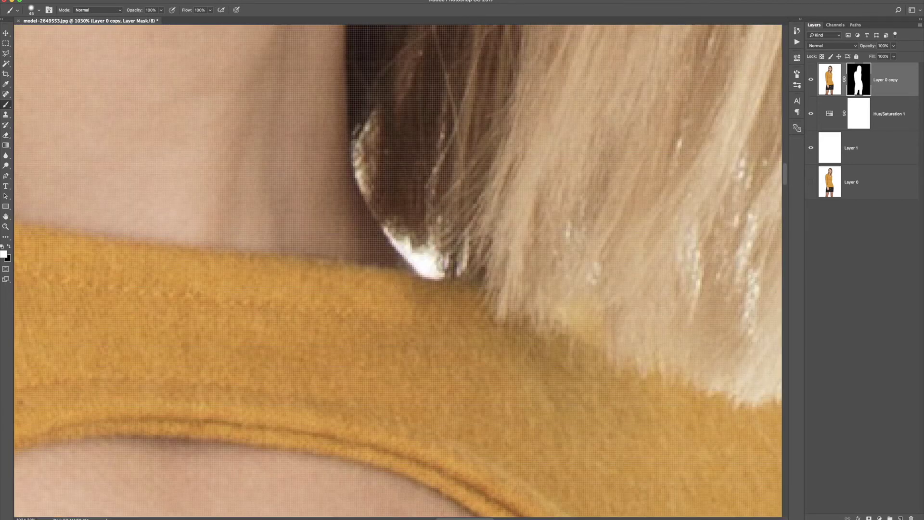
Step: With a smaller black brush, hide the bright fringe at the hair tip
key("bracketleft")
key("bracketleft")
key("bracketleft")
key("bracketleft")
key("bracketleft")
key("bracketleft")
key("bracketleft")
key("bracketleft")
key("bracketleft")
key("x")
mouse_move(424, 260)
left_mouse_down()
mouse_move(397, 244)
mouse_move(428, 252)
mouse_move(440, 271)
mouse_move(423, 269)
mouse_move(438, 270)
mouse_move(386, 230)
mouse_move(440, 271)
left_mouse_up()
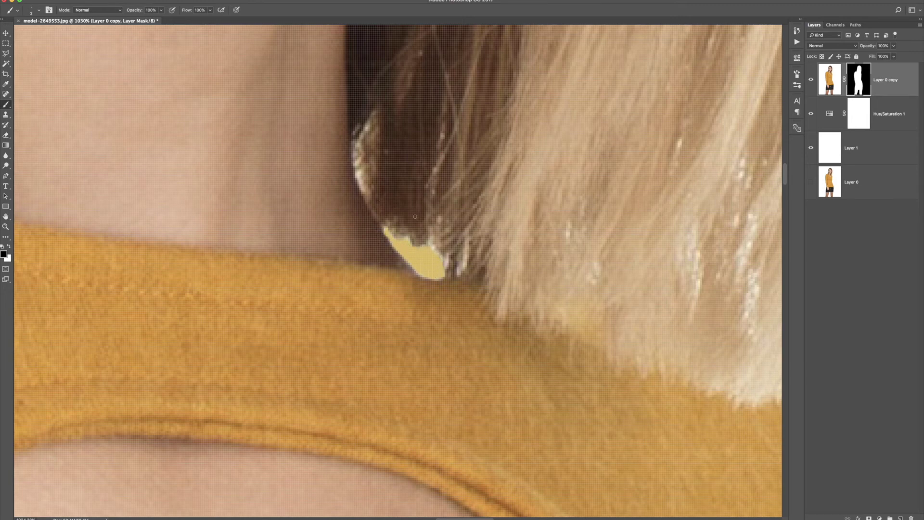
scroll(415, 216, "down", 10)
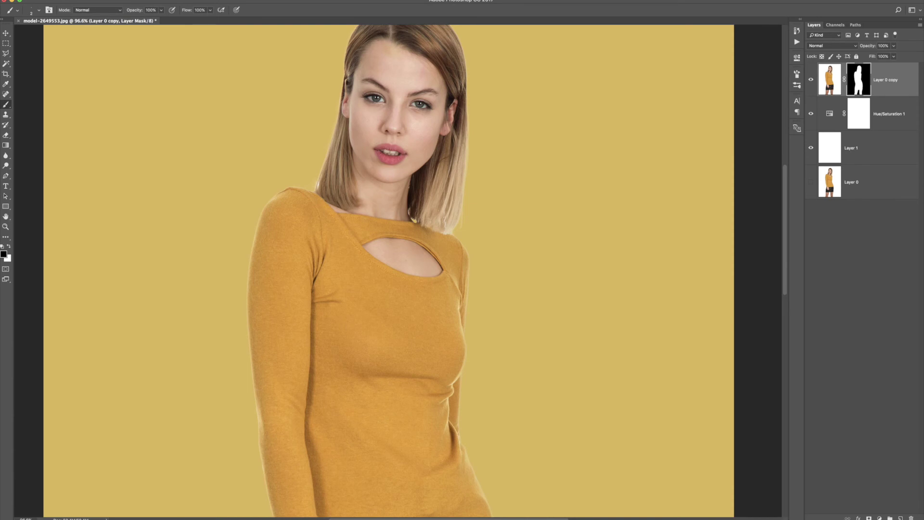
scroll(298, 202, "up", 5)
scroll(298, 241, "down", 5)
scroll(284, 308, "up", 8)
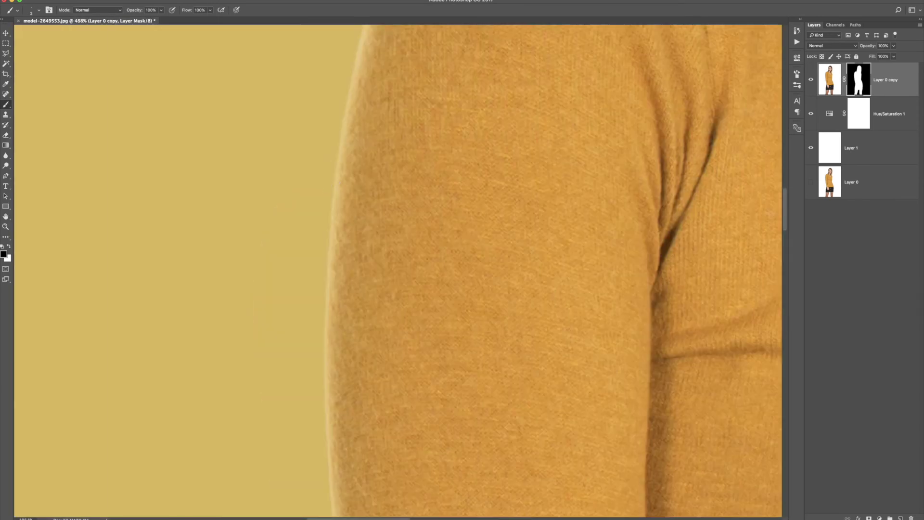
scroll(563, 269, "up", 10)
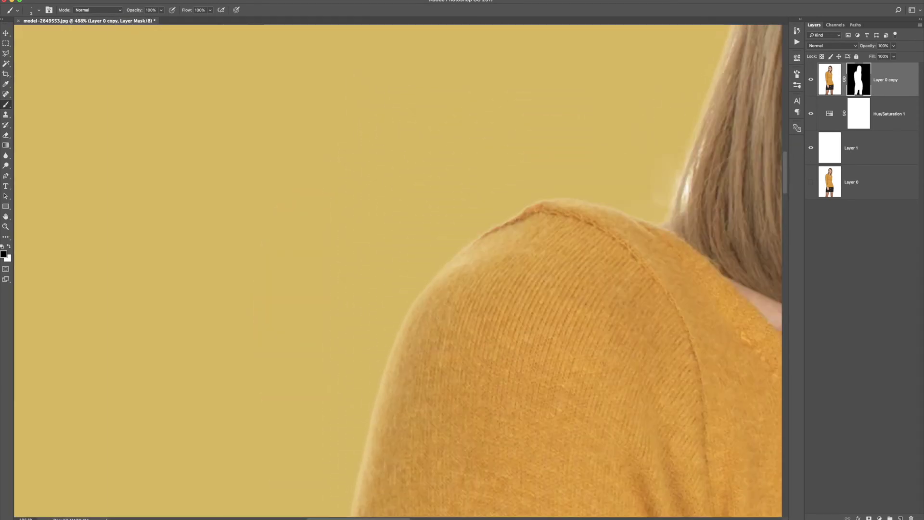
key("super+0")
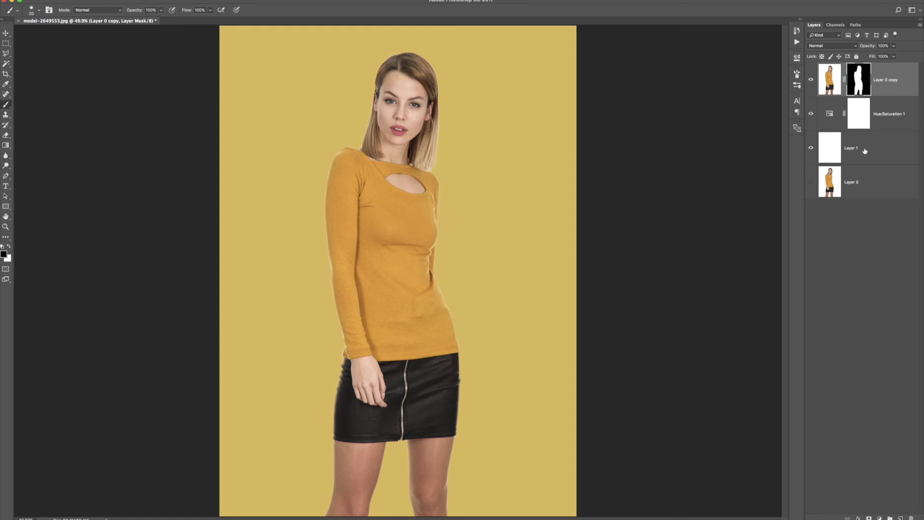
Step: Add Layer 2 above Hue/Saturation 1 and paint a large 15%-hardness white glow behind the model
left_click(894, 108)
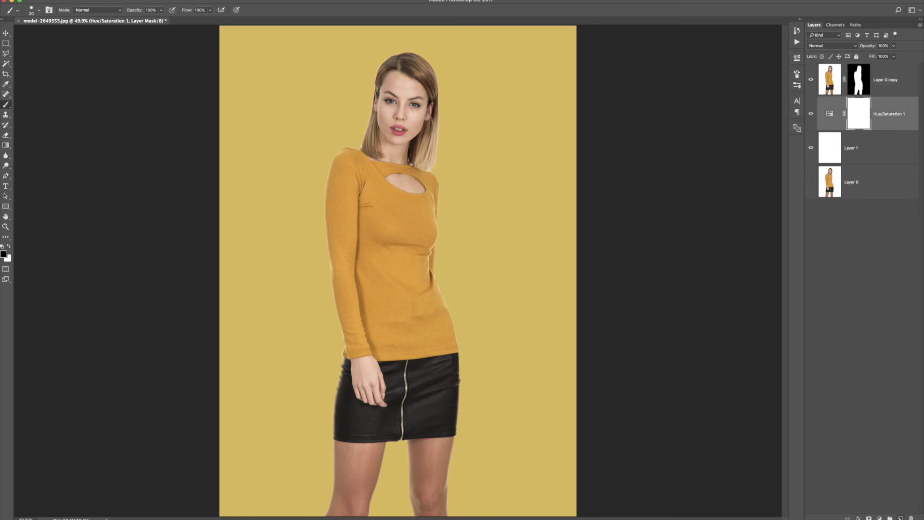
left_click(901, 518)
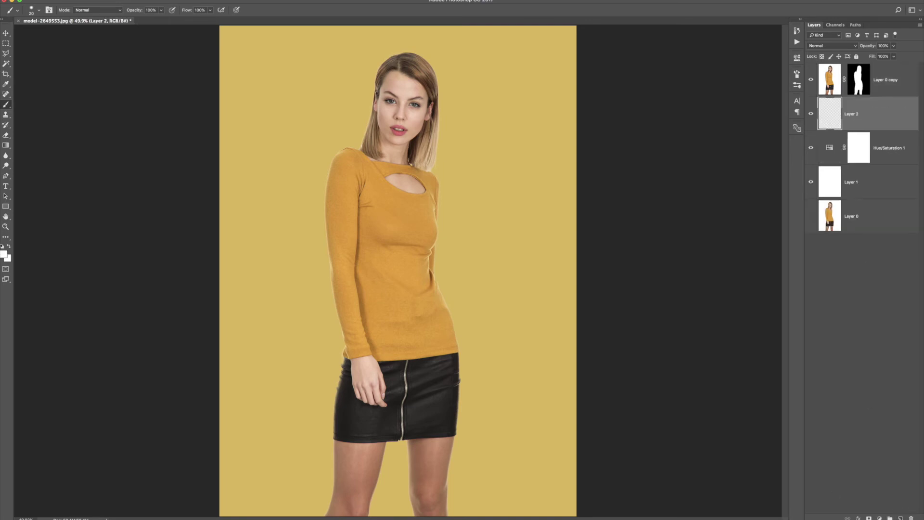
key("bracketright")
key("bracketright")
key("bracketright")
key("bracketright")
key("bracketright")
key("bracketright")
key("bracketright")
key("bracketright")
key("bracketright")
key("bracketright")
key("bracketright")
key("bracketright")
key("bracketright")
key("bracketright")
key("bracketright")
key("bracketright")
key("bracketright")
key("bracketright")
key("bracketright")
key("bracketright")
key("bracketright")
key("bracketright")
key("bracketright")
key("bracketright")
key("bracketright")
key("bracketright")
key("bracketright")
key("bracketright")
key("bracketright")
key("bracketright")
key("bracketright")
key("bracketright")
key("bracketright")
key("bracketright")
key("bracketright")
key("bracketright")
key("bracketright")
key("bracketright")
key("bracketright")
key("bracketright")
key("bracketright")
key("bracketright")
key("bracketright")
key("bracketright")
left_click(39, 10)
left_click_drag(61, 52, 48, 52)
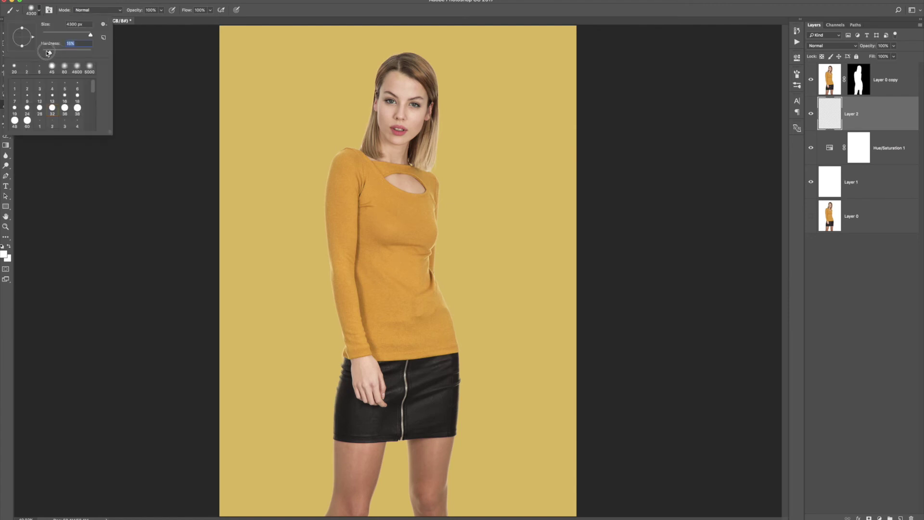
key("Return")
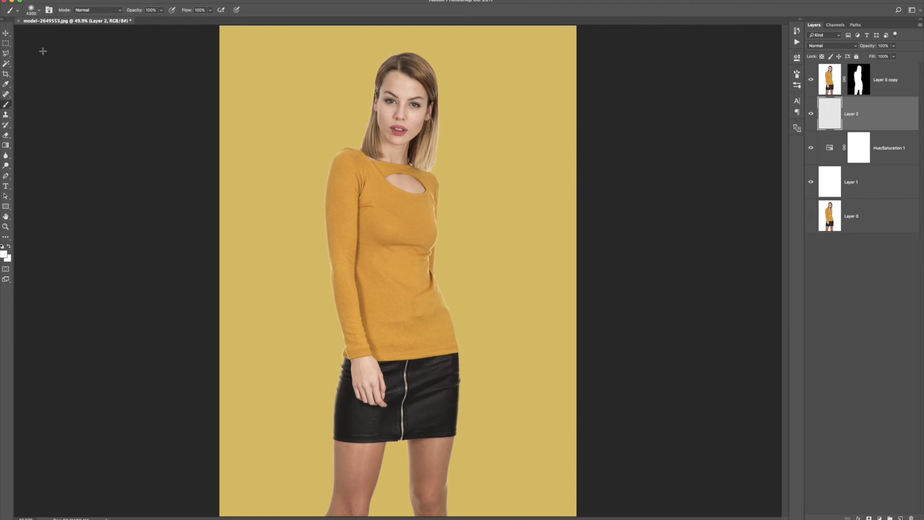
left_click(401, 264)
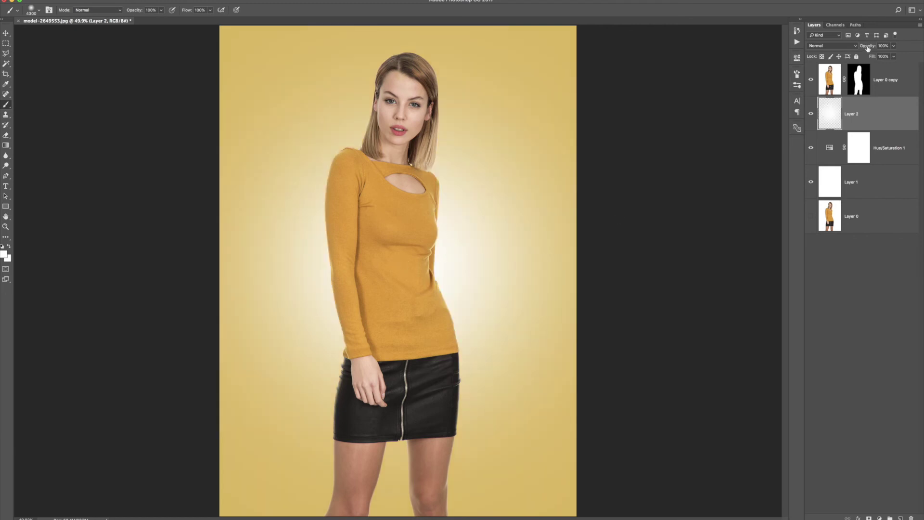
Step: Try different opacities and Overlay blending on Layer 2, settling on Normal at 62%
left_click_drag(870, 46, 844, 48)
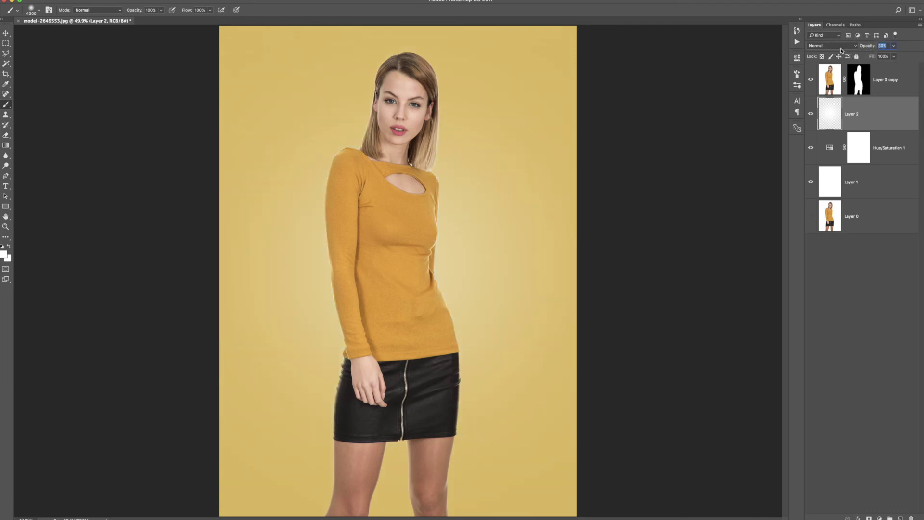
key("Return")
left_click_drag(867, 46, 895, 47)
left_click(842, 46)
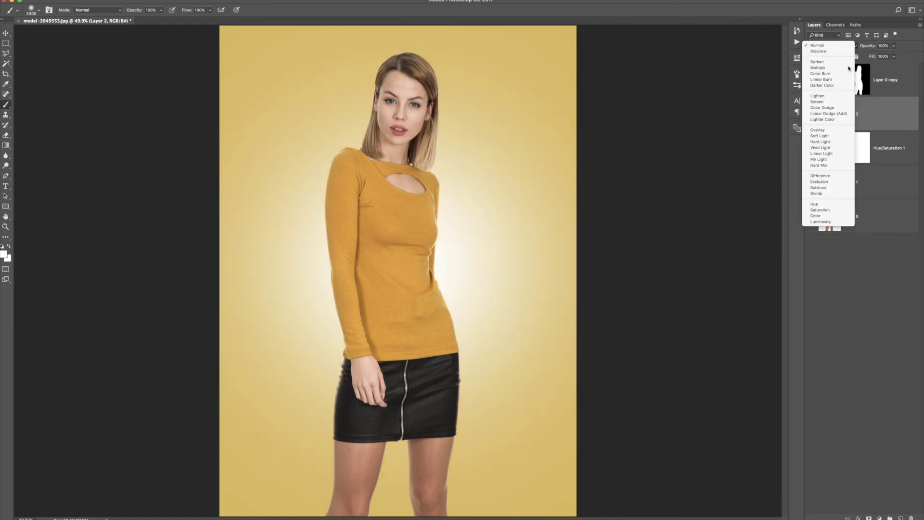
left_click(827, 130)
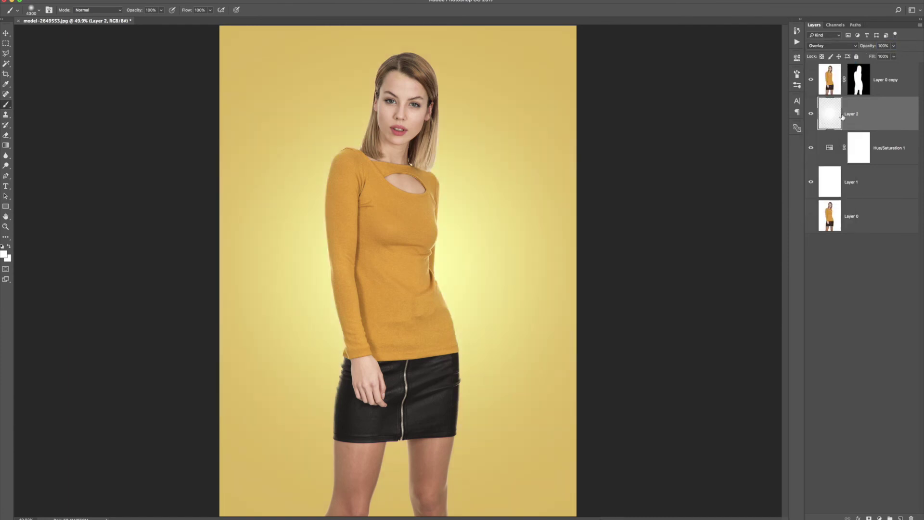
left_click(847, 46)
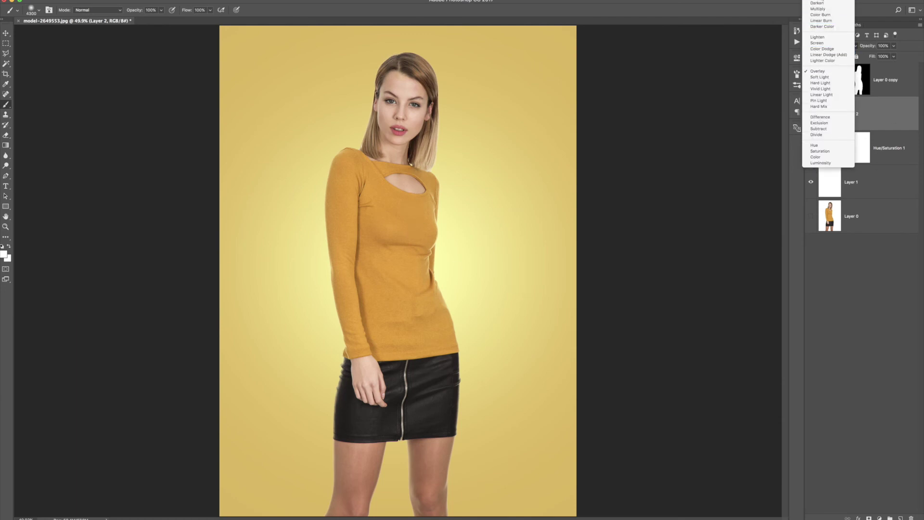
left_click(824, 3)
left_click_drag(868, 46, 845, 46)
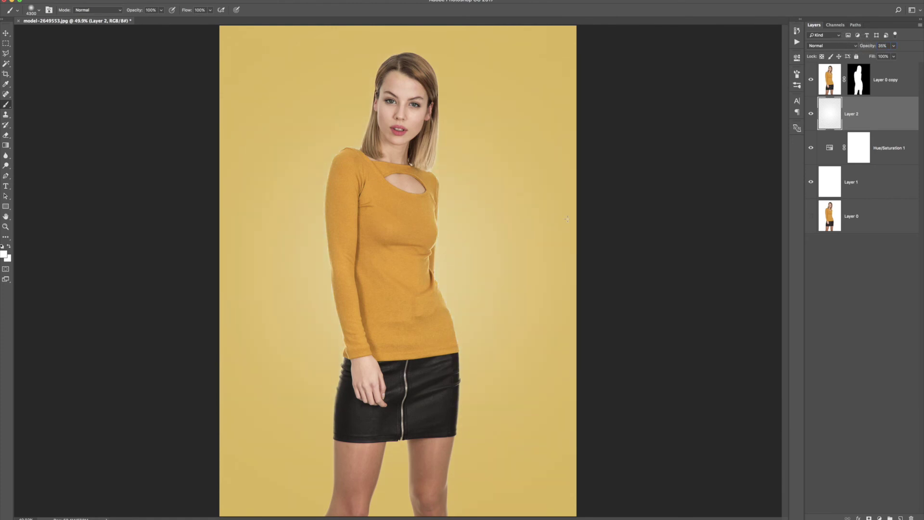
Step: Add more glow around the upper body and beside the legs, then lower Layer 2 to 26% opacity
left_click(392, 210)
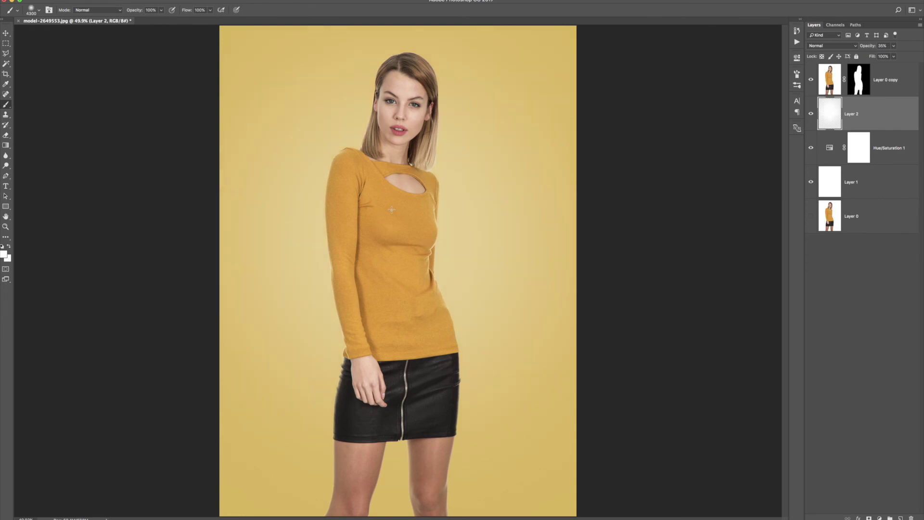
left_click(403, 378)
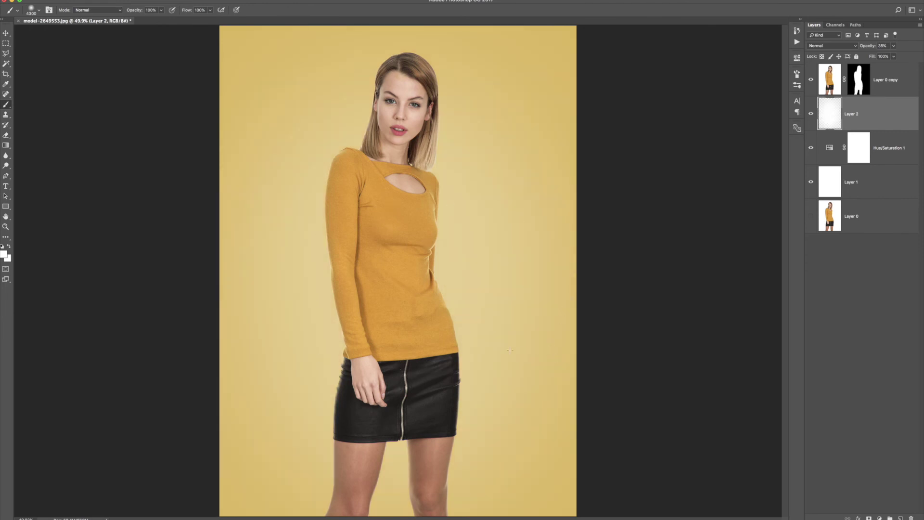
left_click_drag(874, 50, 868, 47)
Step: Recolour the backdrop light blue (Hue about 203, raised Lightness) and set Layer 2's glow to 41% opacity
double_click(829, 149)
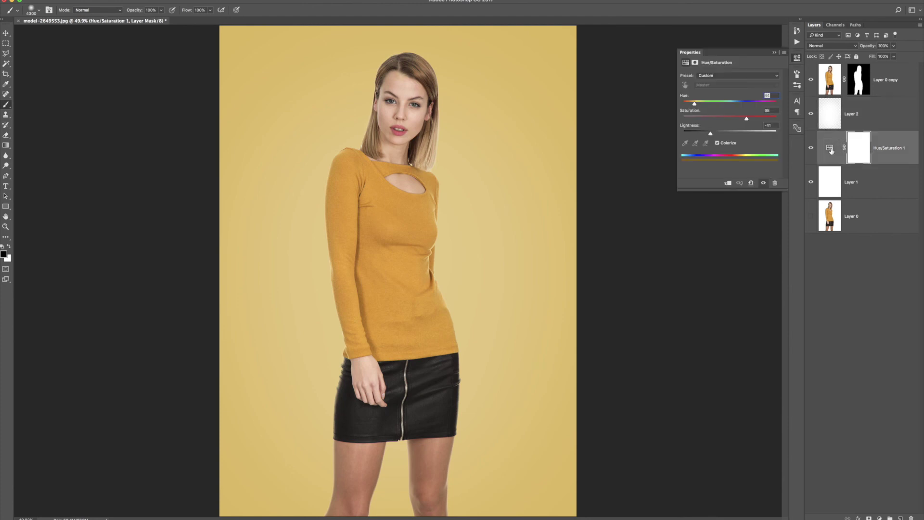
left_click_drag(694, 104, 716, 133)
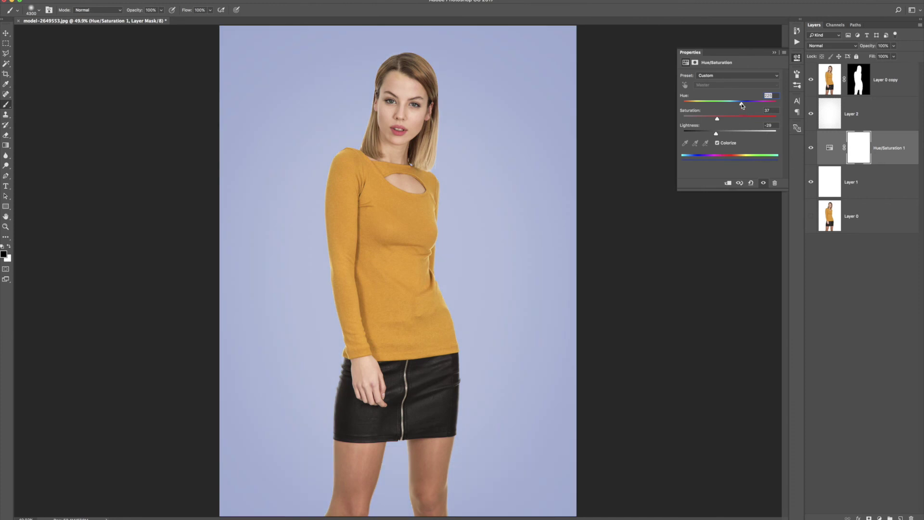
mouse_move(741, 104)
left_mouse_down()
mouse_move(720, 120)
mouse_move(747, 120)
mouse_move(728, 104)
mouse_move(711, 135)
mouse_move(737, 121)
left_mouse_up()
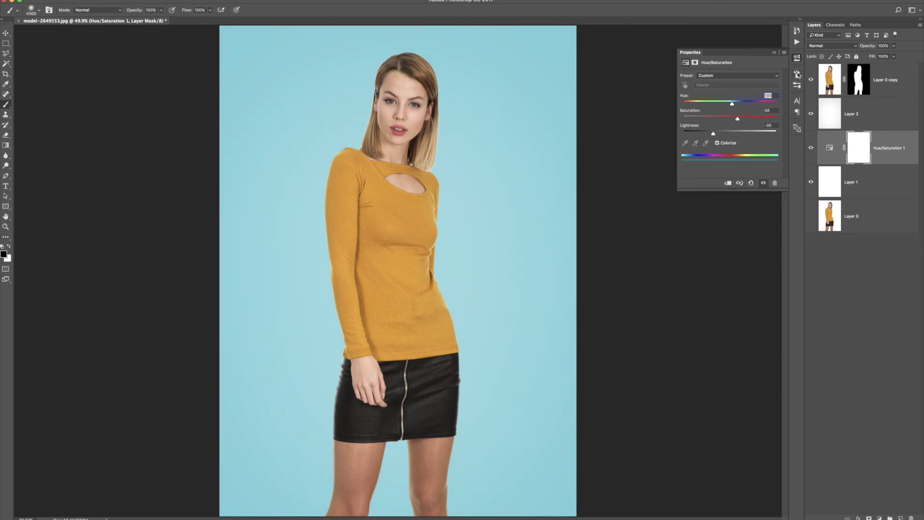
left_click(774, 52)
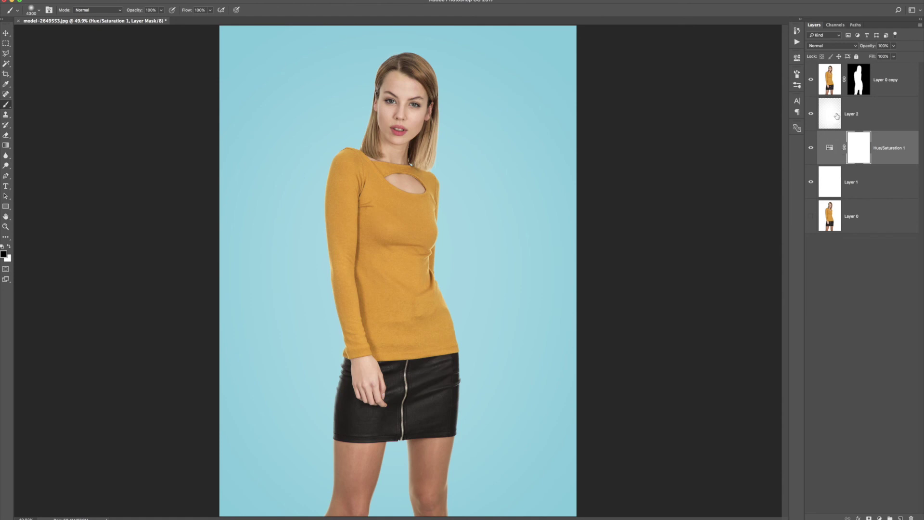
left_click(853, 116)
left_click_drag(875, 50, 876, 48)
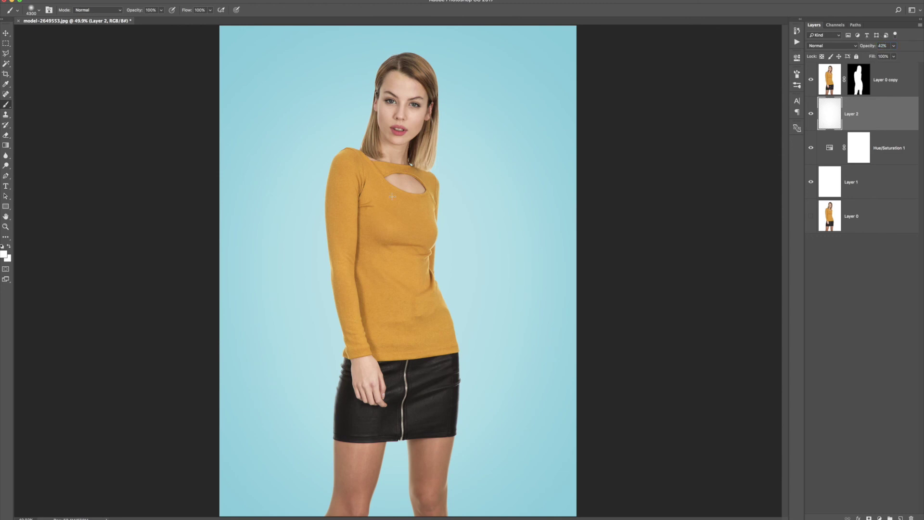